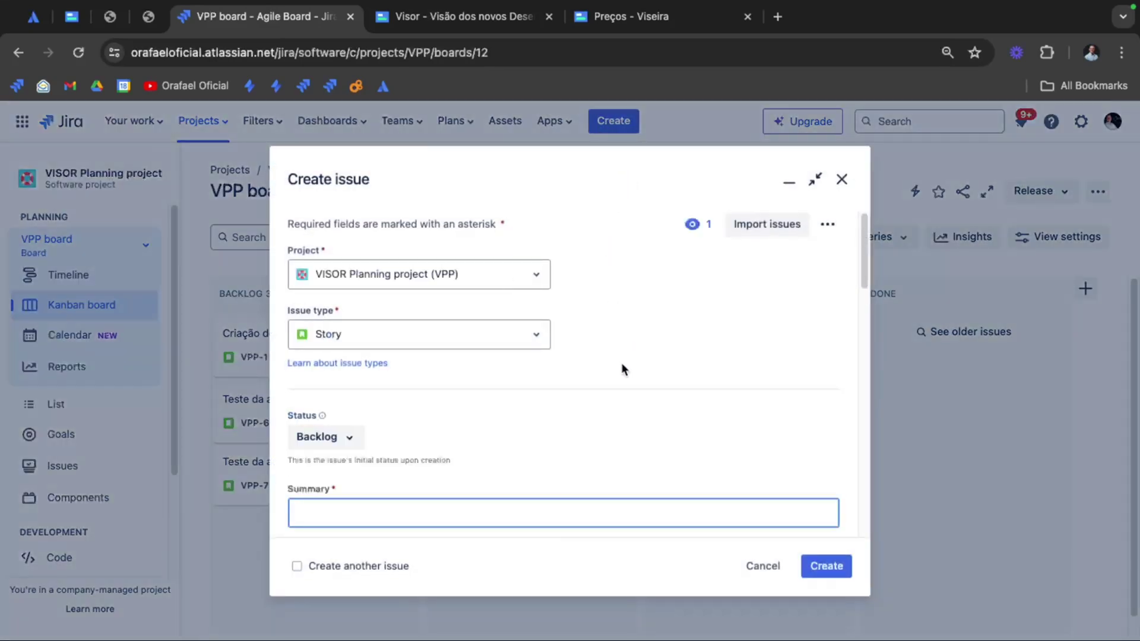
# Enter "teste aula 3" as the summary of the new story in the VISOR Planning project.
pyautogui.scroll(-2, 589, 375)
pyautogui.scroll(-5, 588, 376)
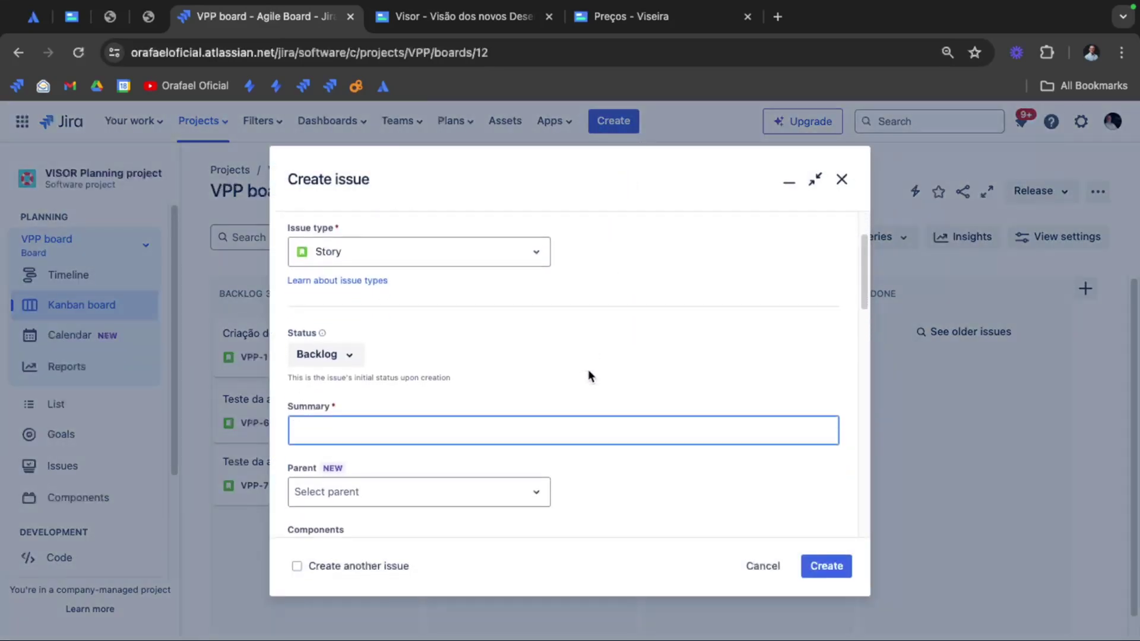
pyautogui.click(533, 312)
pyautogui.write('te')
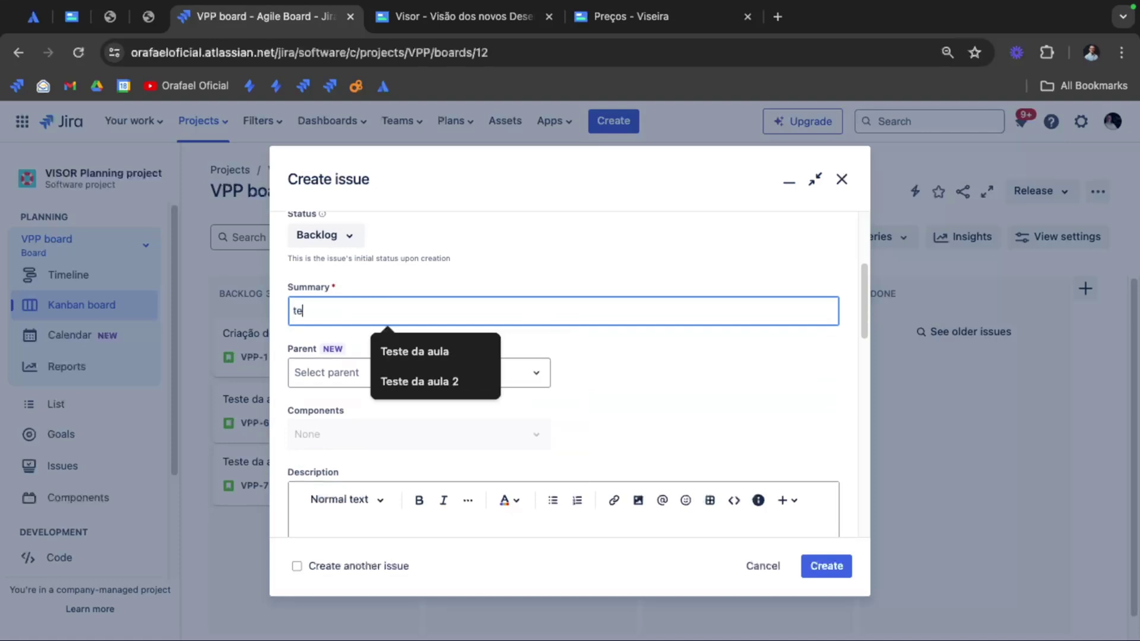
pyautogui.write('ste aula 3')
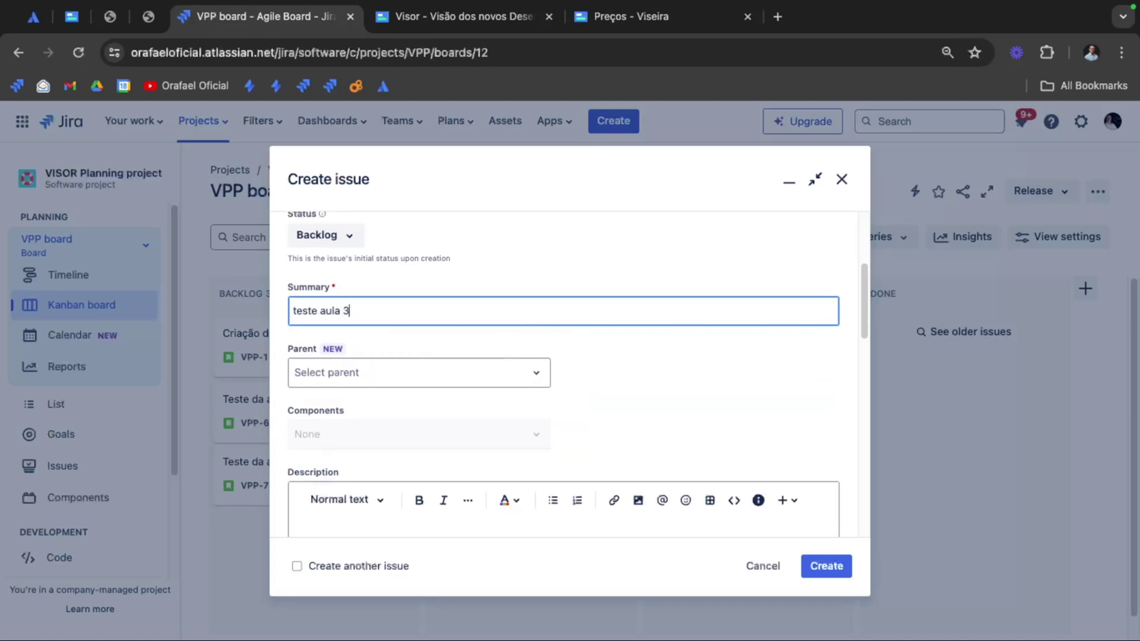
# Assign the new story to your own account.
pyautogui.scroll(-12, 522, 389)
pyautogui.scroll(-7, 544, 397)
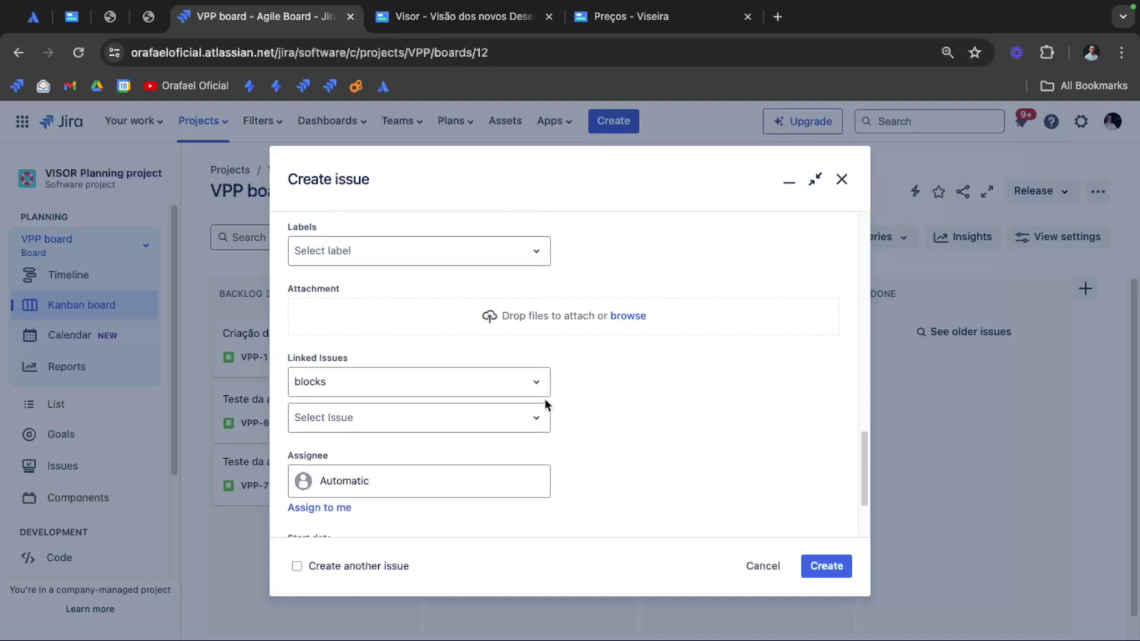
pyautogui.click(329, 421)
# Set the new story's start date to 18/06/2024 and its due date to 19/06/2024.
pyautogui.scroll(-1, 608, 422)
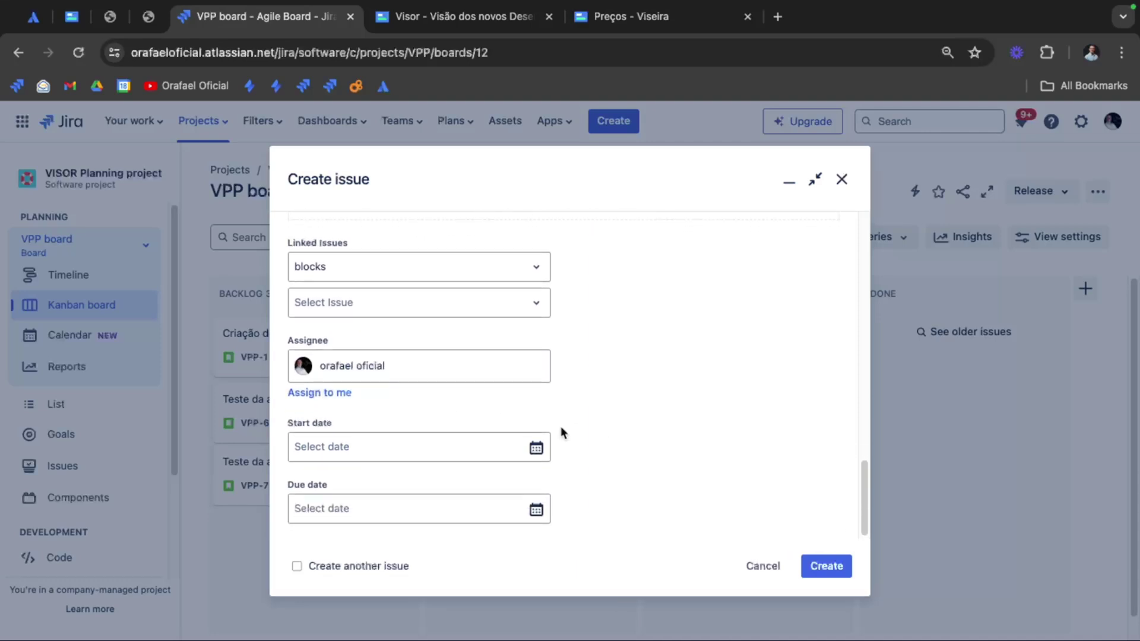
pyautogui.click(510, 448)
pyautogui.click(348, 360)
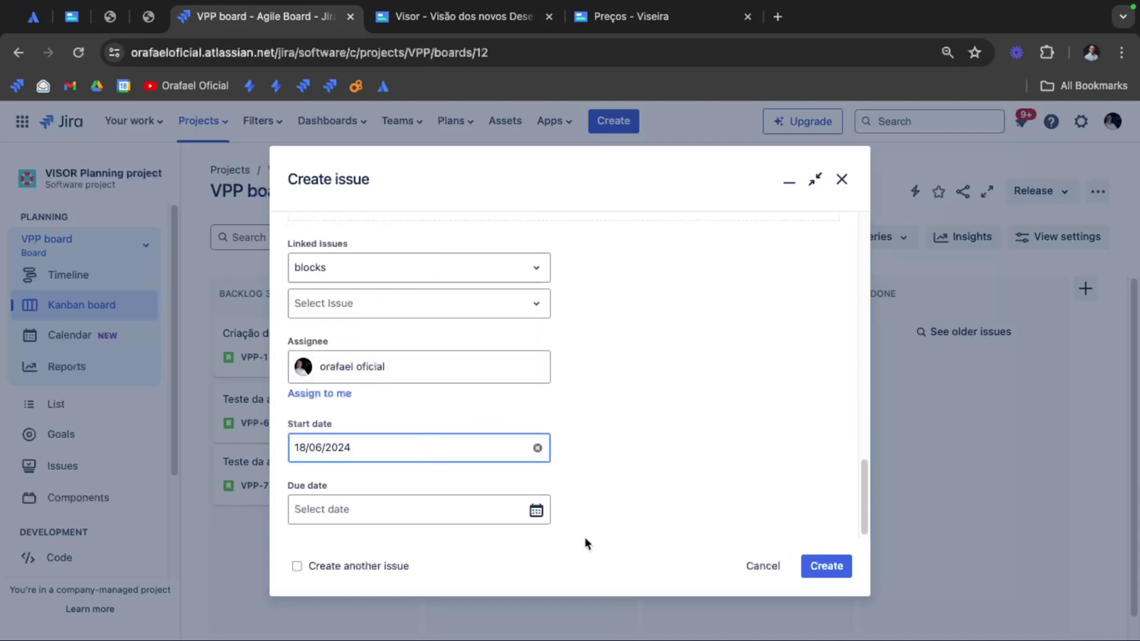
pyautogui.click(536, 510)
pyautogui.click(369, 422)
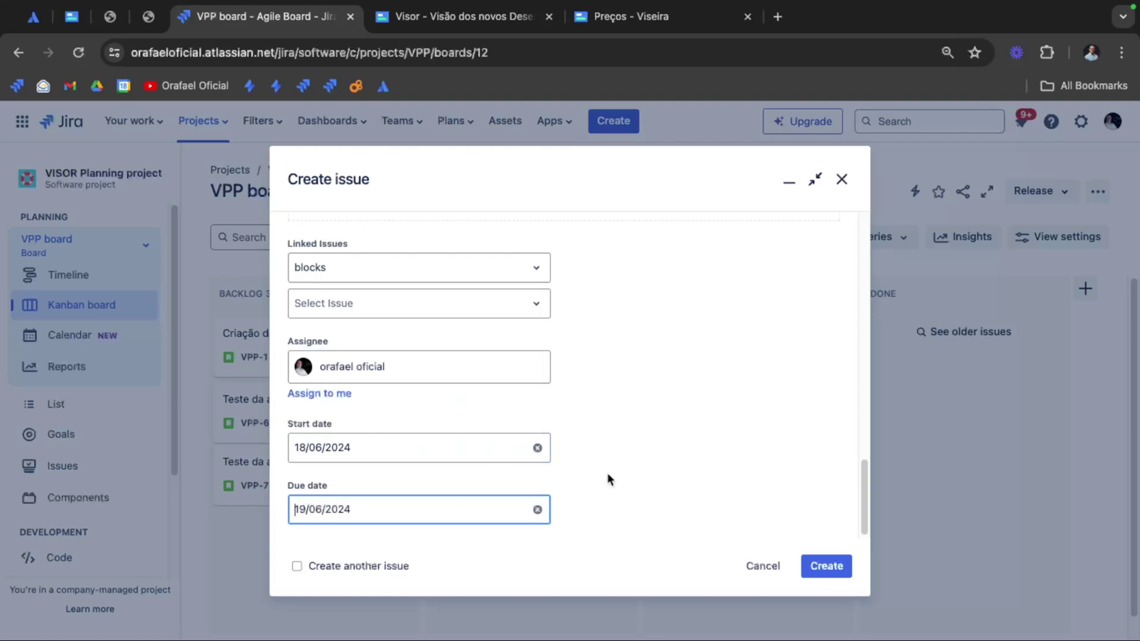
# Check the remaining fields of the story form and create the issue.
pyautogui.scroll(4, 614, 459)
pyautogui.scroll(10, 614, 460)
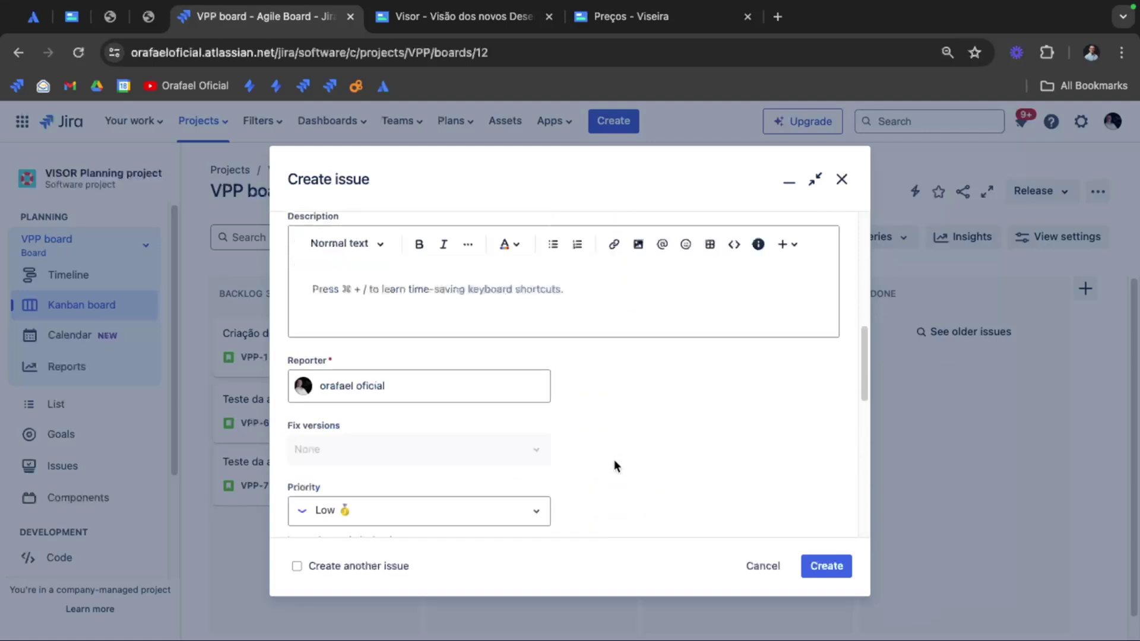
pyautogui.click(838, 569)
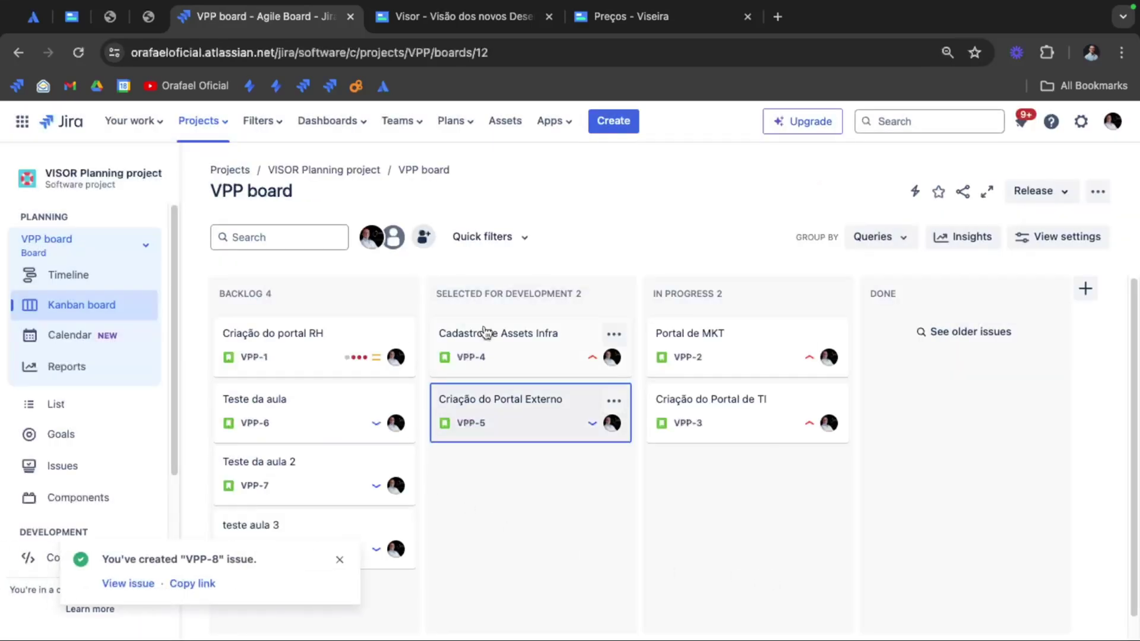
# Switch to the Visor sheet "Visão dos novos Desenvolvimentos" and look through its Gantt, Board and Timeline views.
pyautogui.click(483, 22)
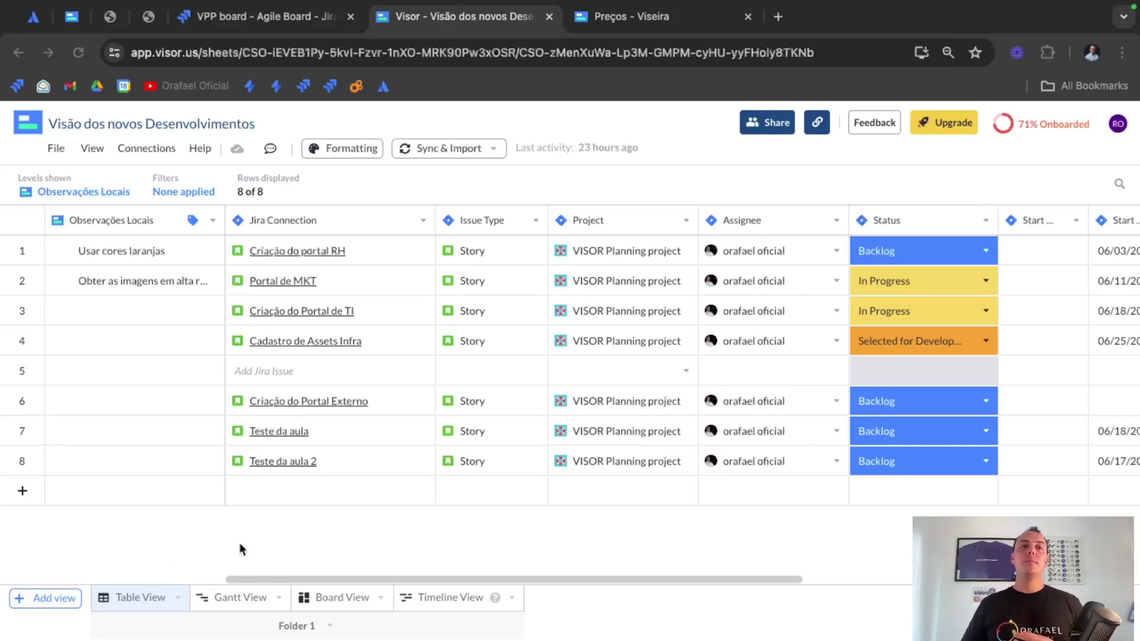
pyautogui.click(230, 598)
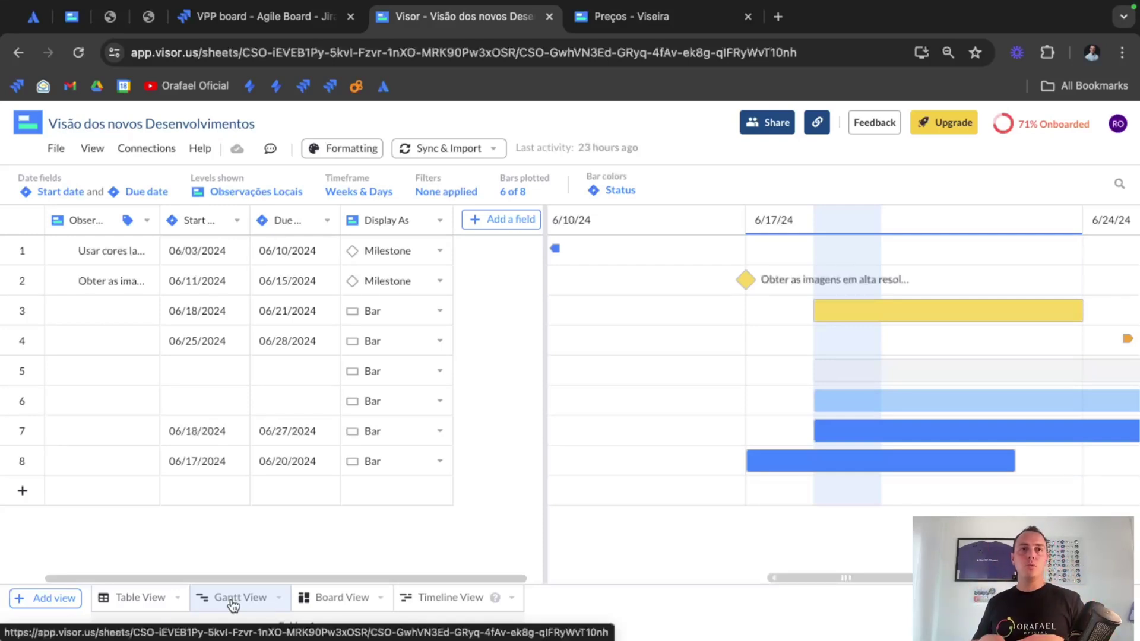
pyautogui.click(348, 608)
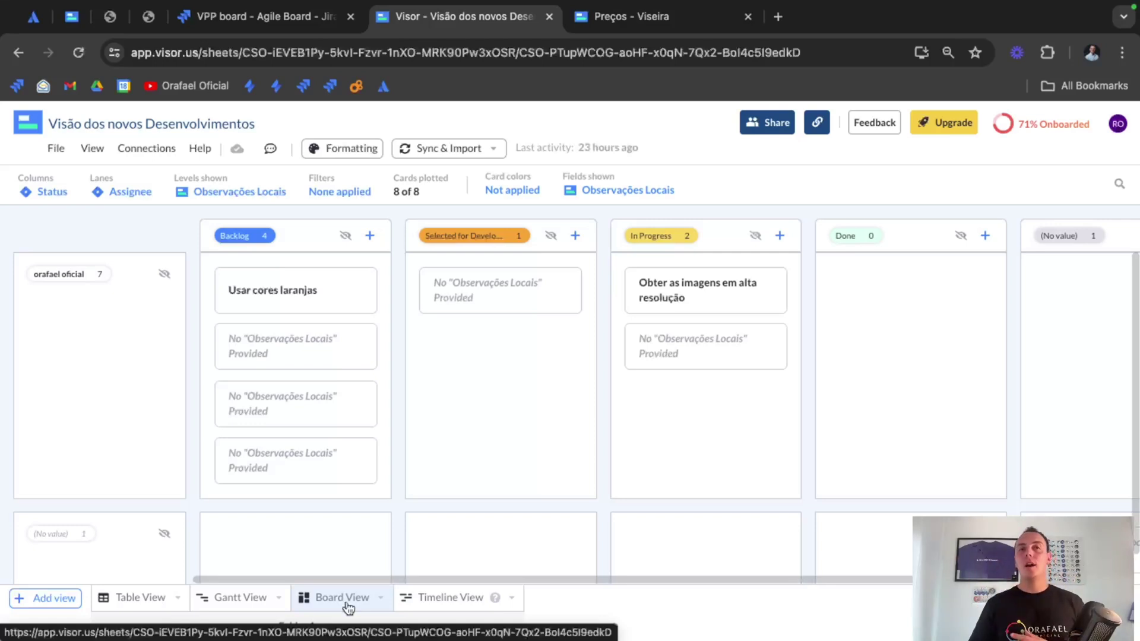
pyautogui.click(438, 601)
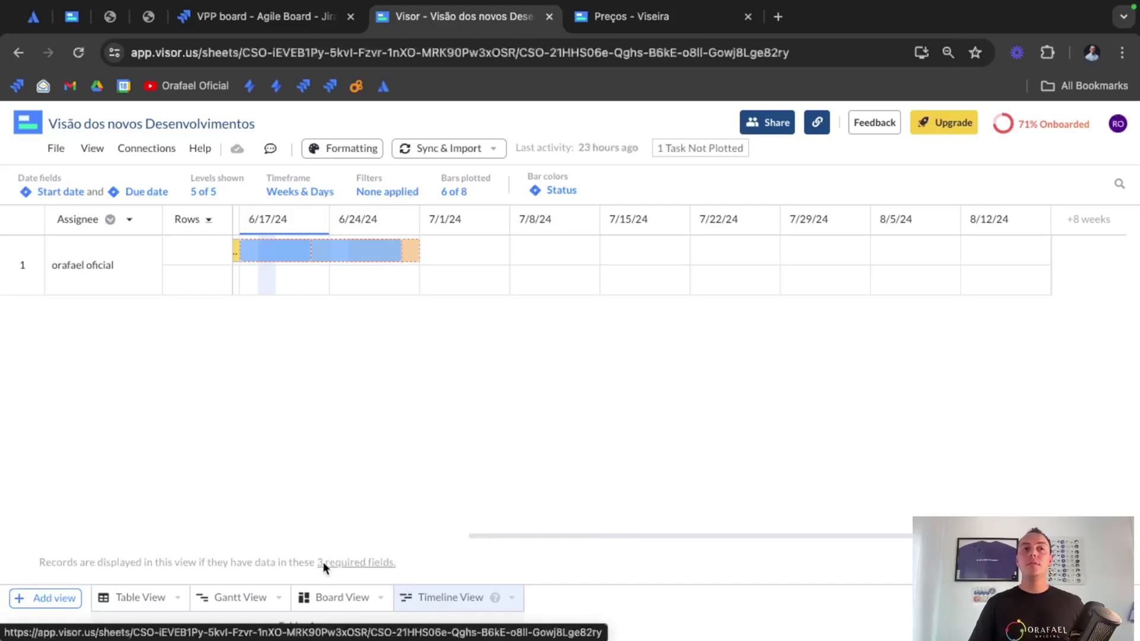
# Return to the Table View and start a new field at the end of the table, using the Dropdown field type.
pyautogui.click(125, 601)
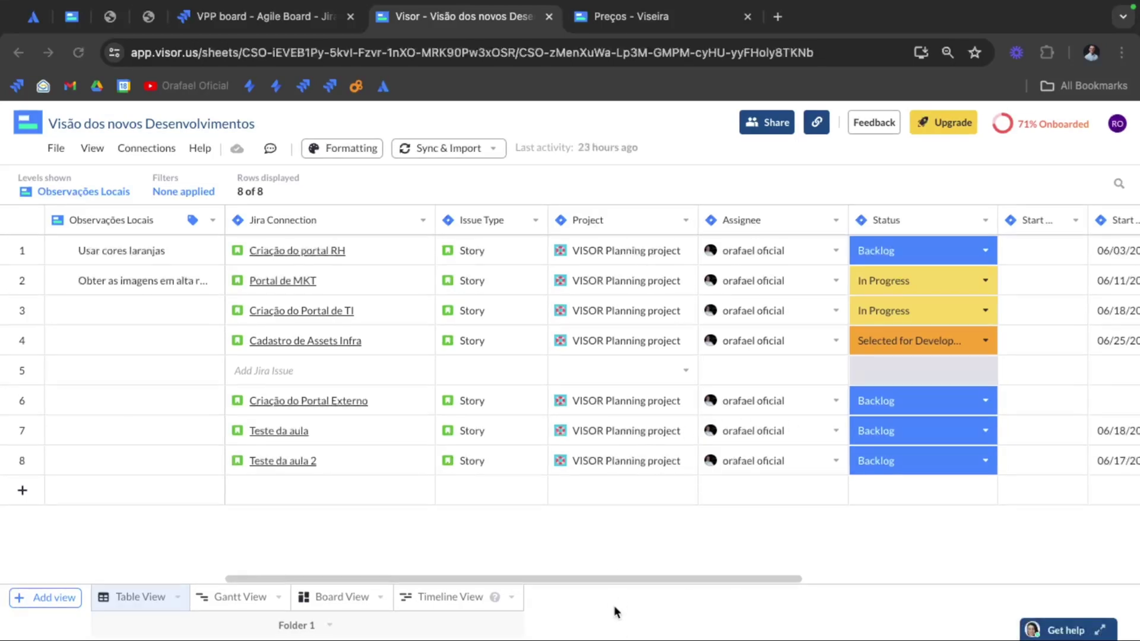
pyautogui.click(602, 579)
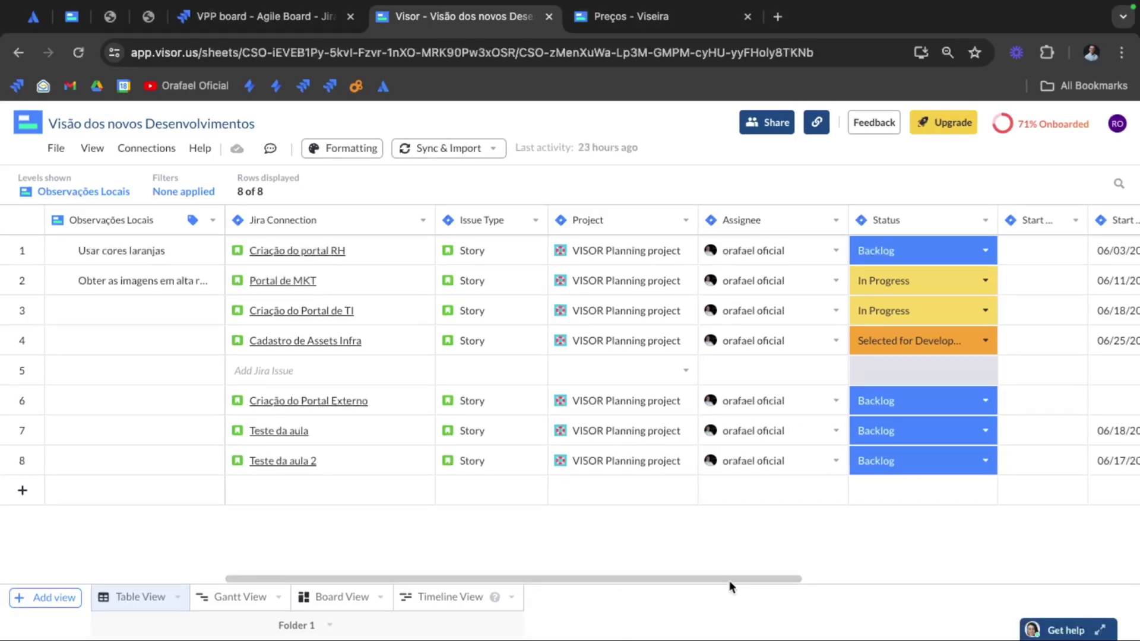
pyautogui.moveTo(729, 579); pyautogui.dragTo(1119, 579)
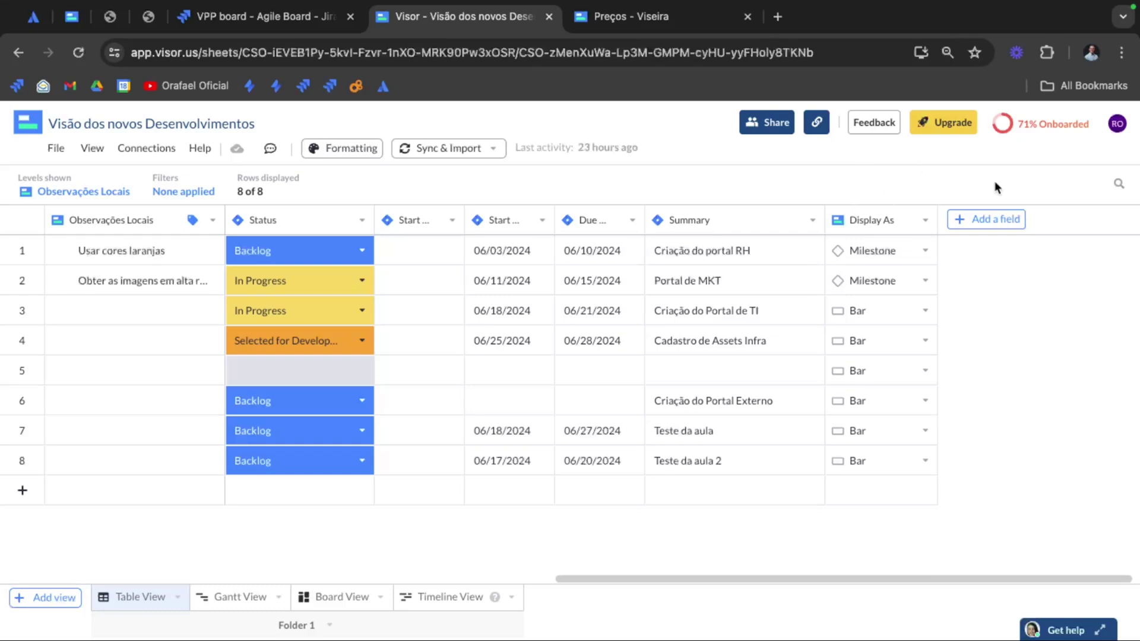
pyautogui.click(993, 221)
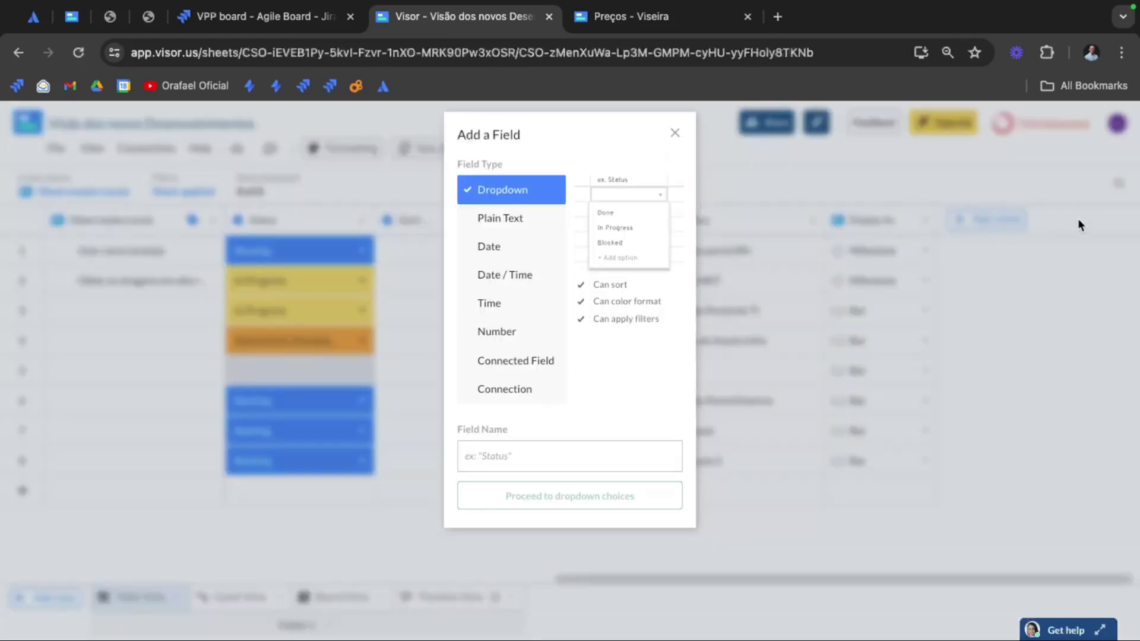
pyautogui.click(514, 218)
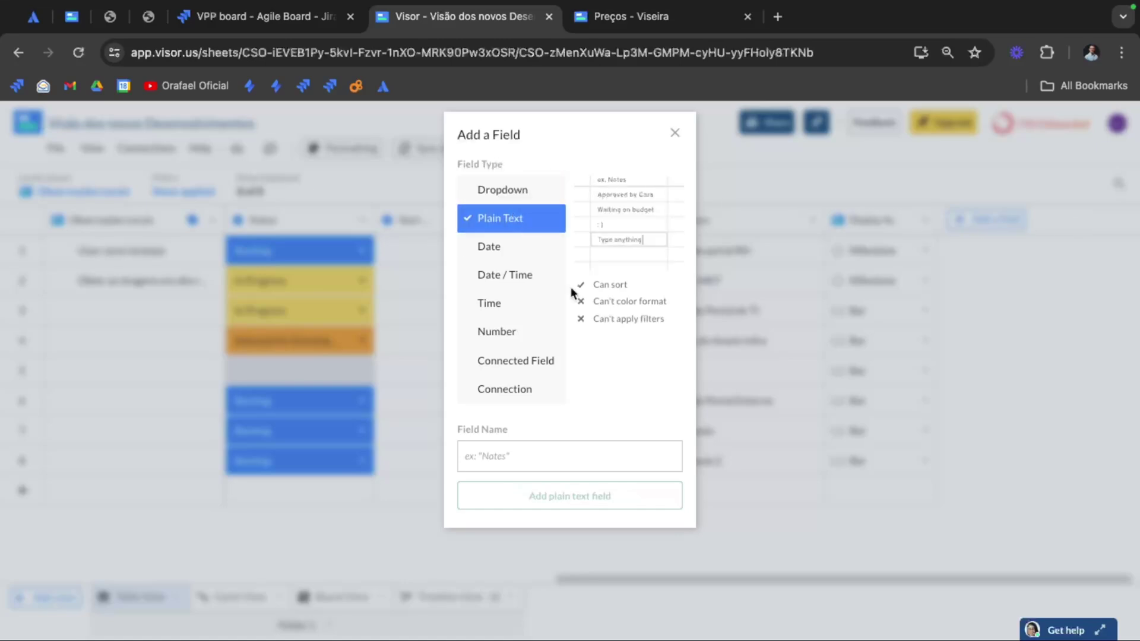
pyautogui.click(488, 247)
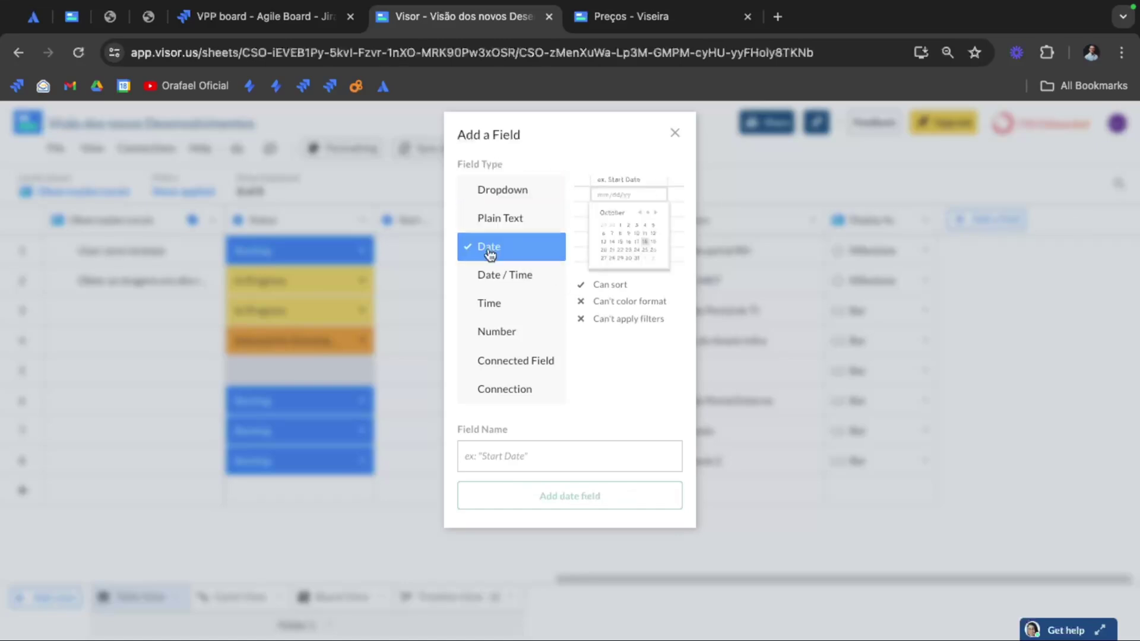
pyautogui.click(504, 278)
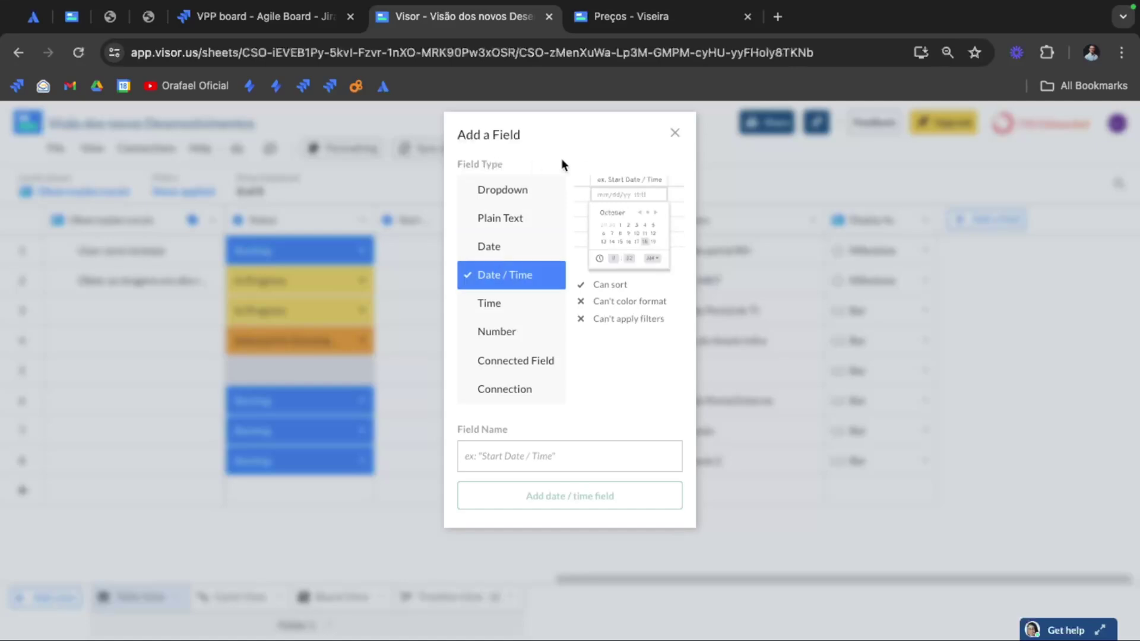
pyautogui.click(504, 191)
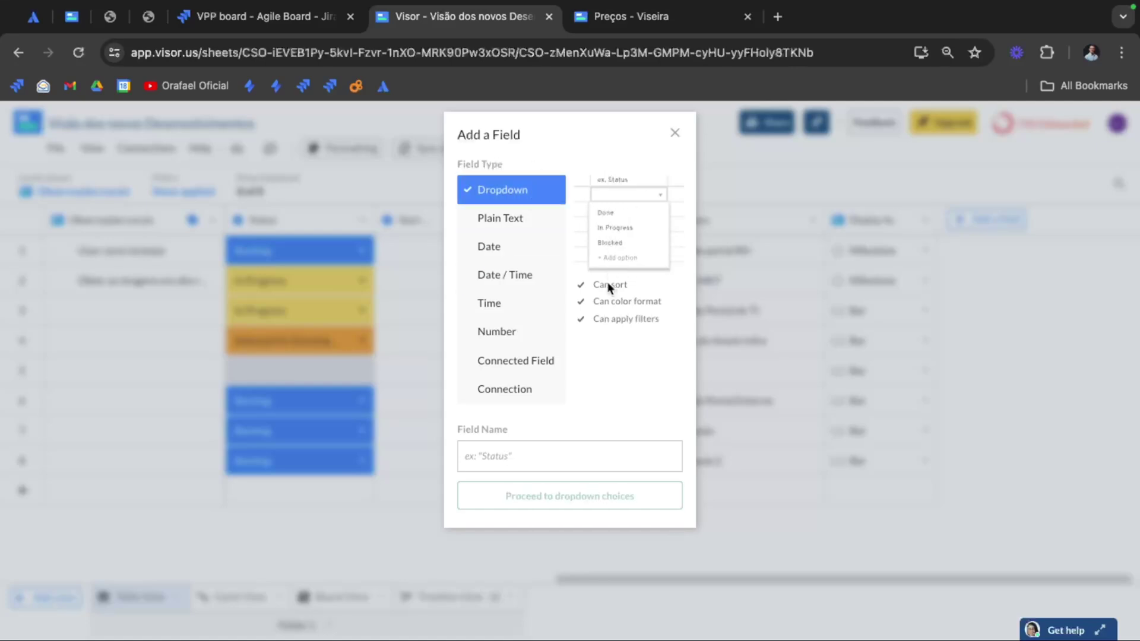
# Name the dropdown field "Prioridade" and add it to the sheet with the choice "Alta".
pyautogui.click(530, 453)
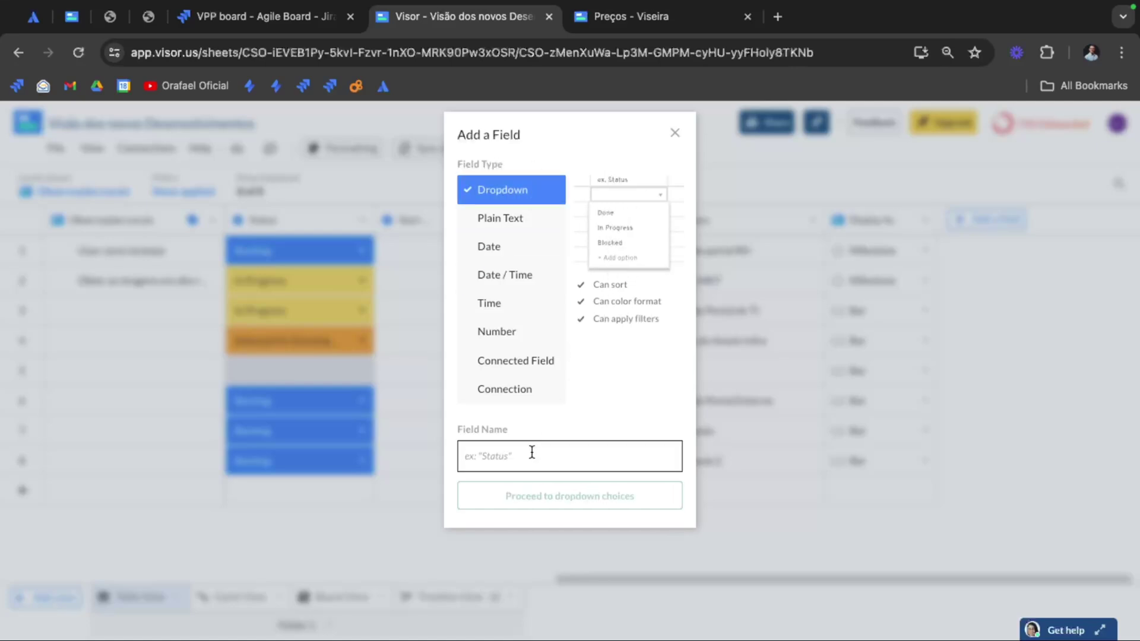
pyautogui.write('Prioridade')
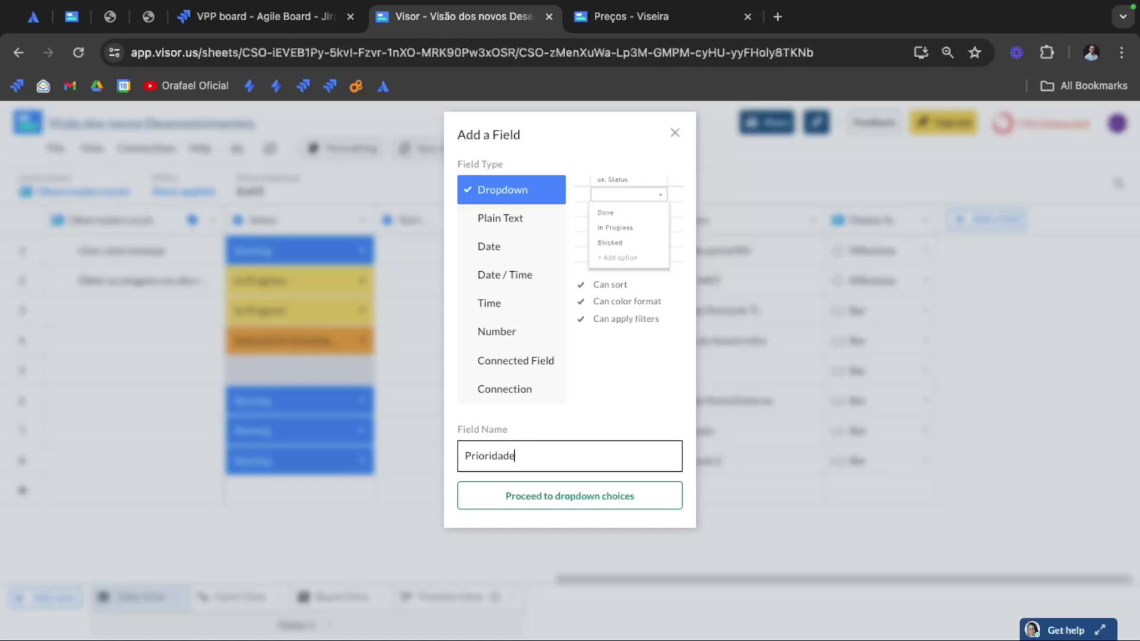
pyautogui.click(542, 503)
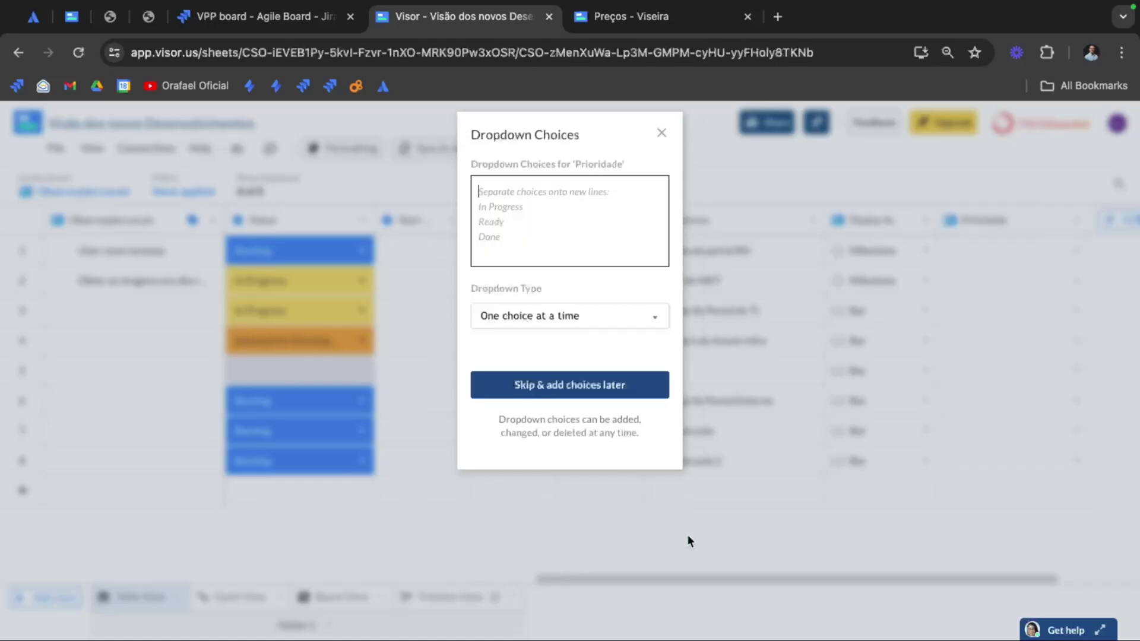
pyautogui.write('Alta')
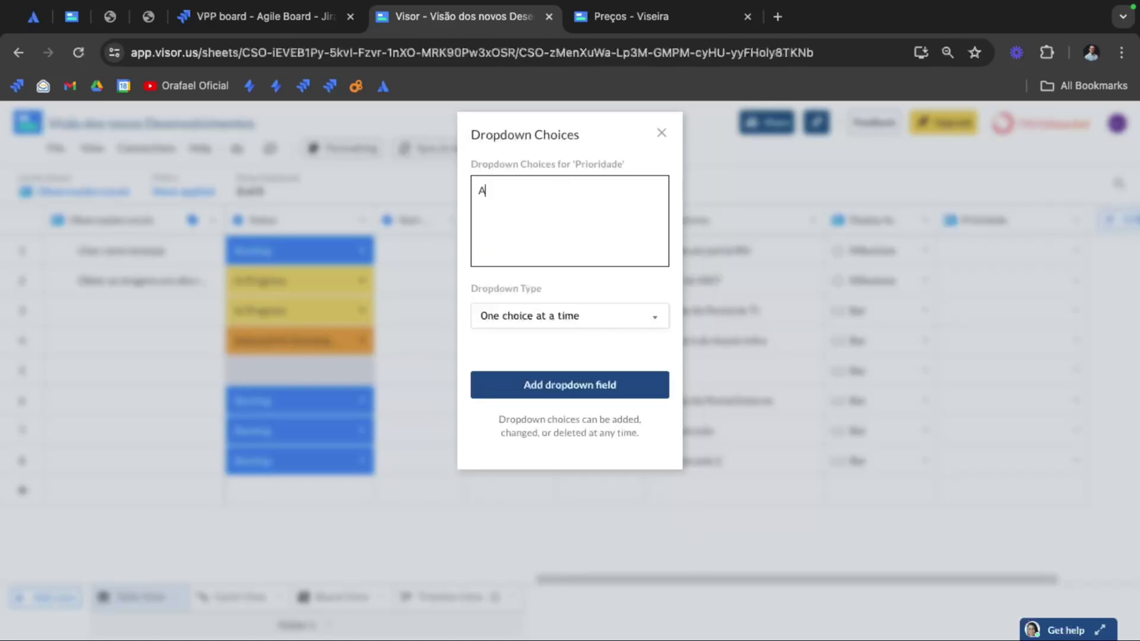
pyautogui.click(593, 397)
# Set the Prioridade of the "Criação do portal RH" row to Alta.
pyautogui.click(998, 246)
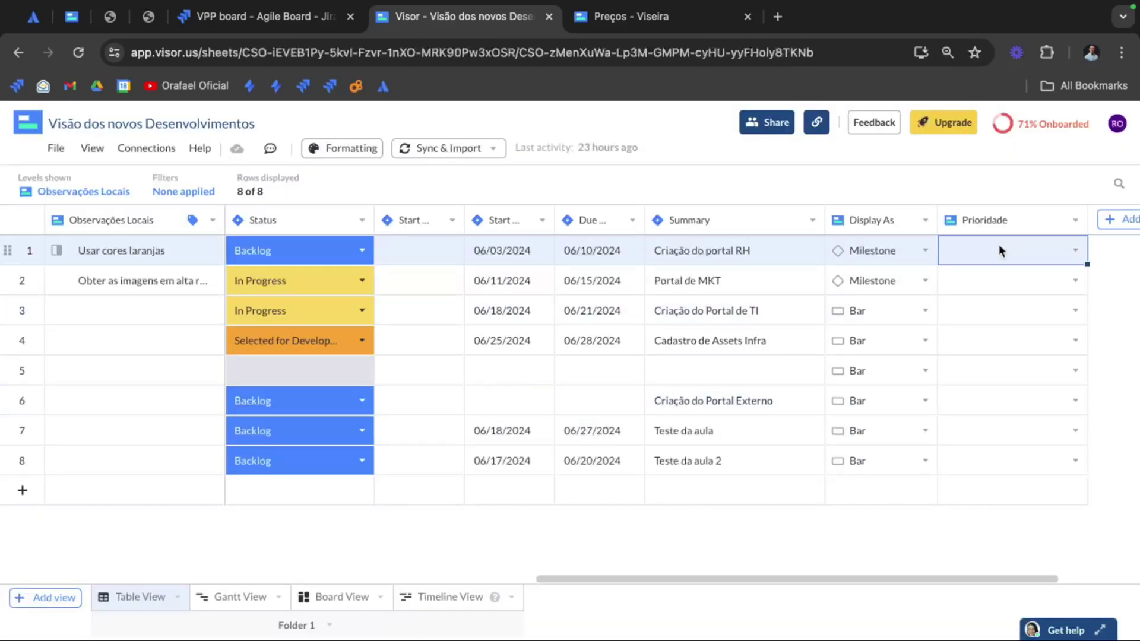
pyautogui.click(1079, 257)
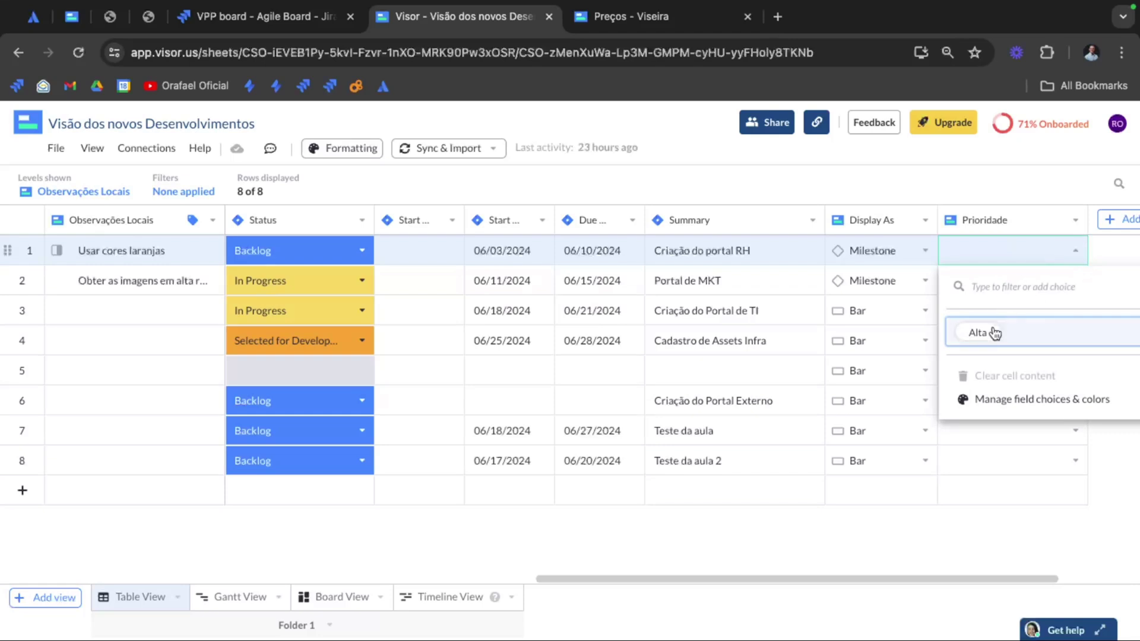
pyautogui.click(924, 333)
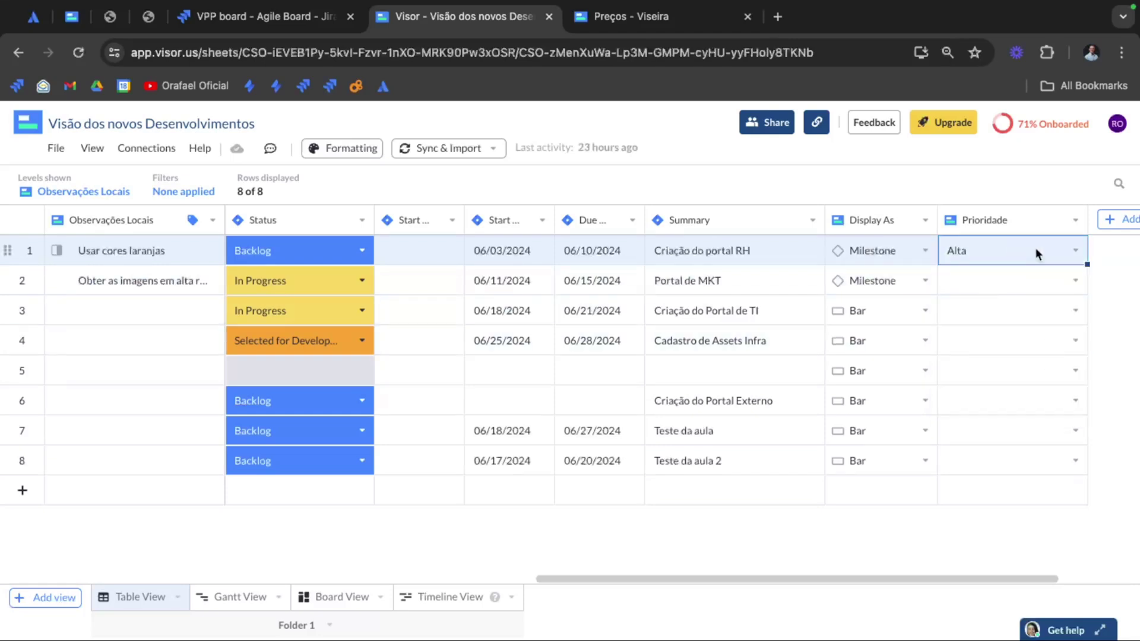
# Format the Prioridade field's Alta choice with the solid red color preset.
pyautogui.click(1075, 220)
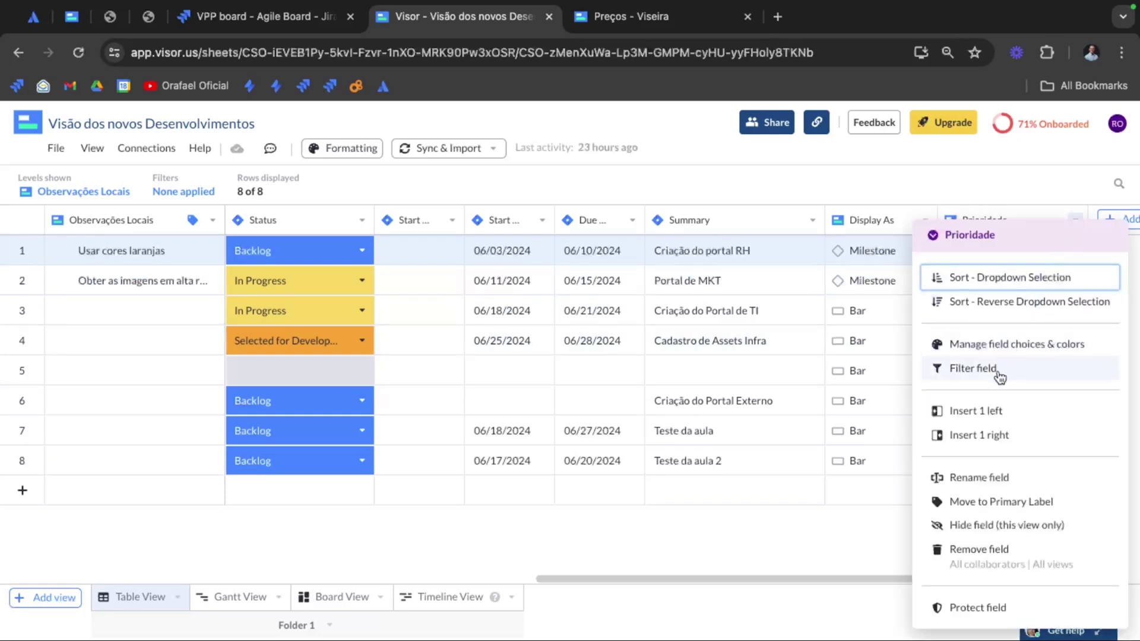
pyautogui.click(1034, 344)
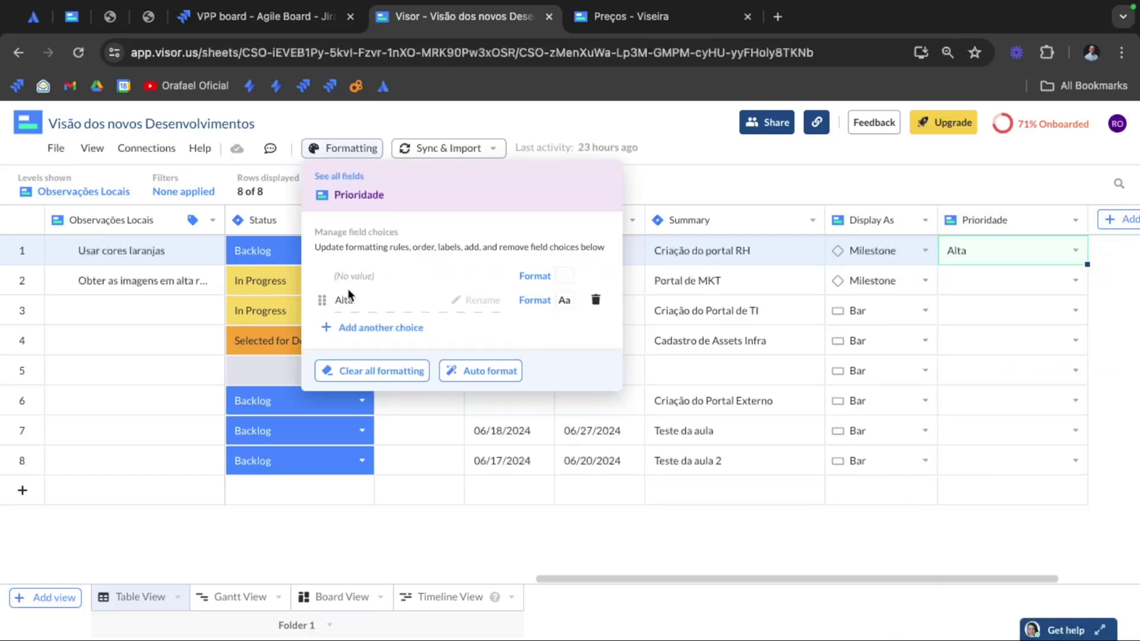
pyautogui.click(569, 301)
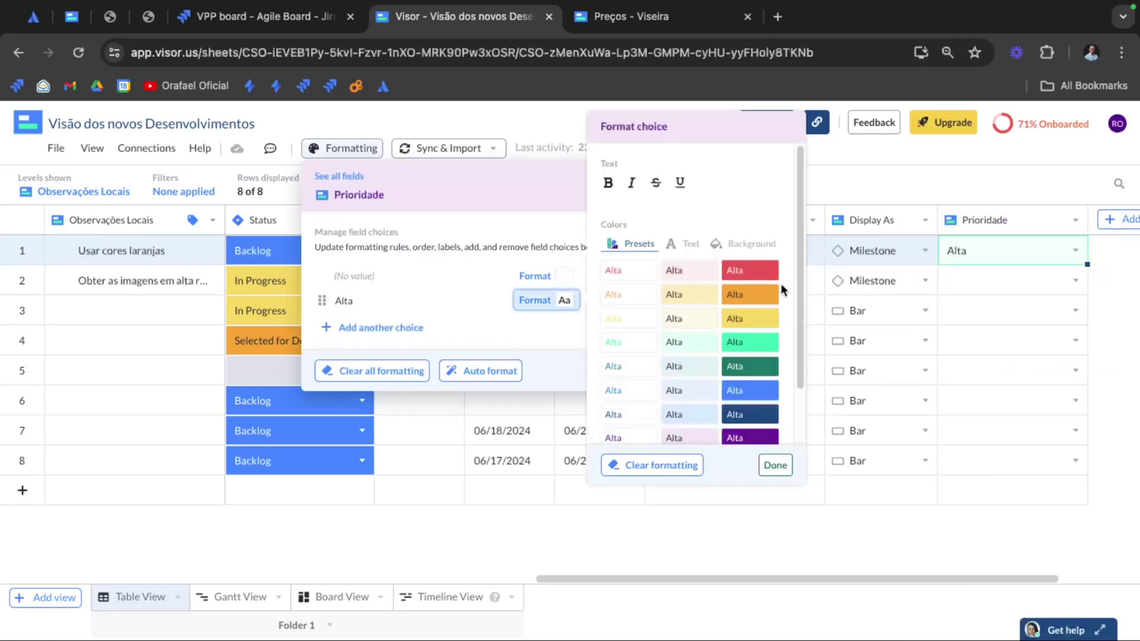
pyautogui.click(750, 270)
# Add a "Baixa" choice to the Prioridade field and format it with the solid light green color preset.
pyautogui.click(383, 327)
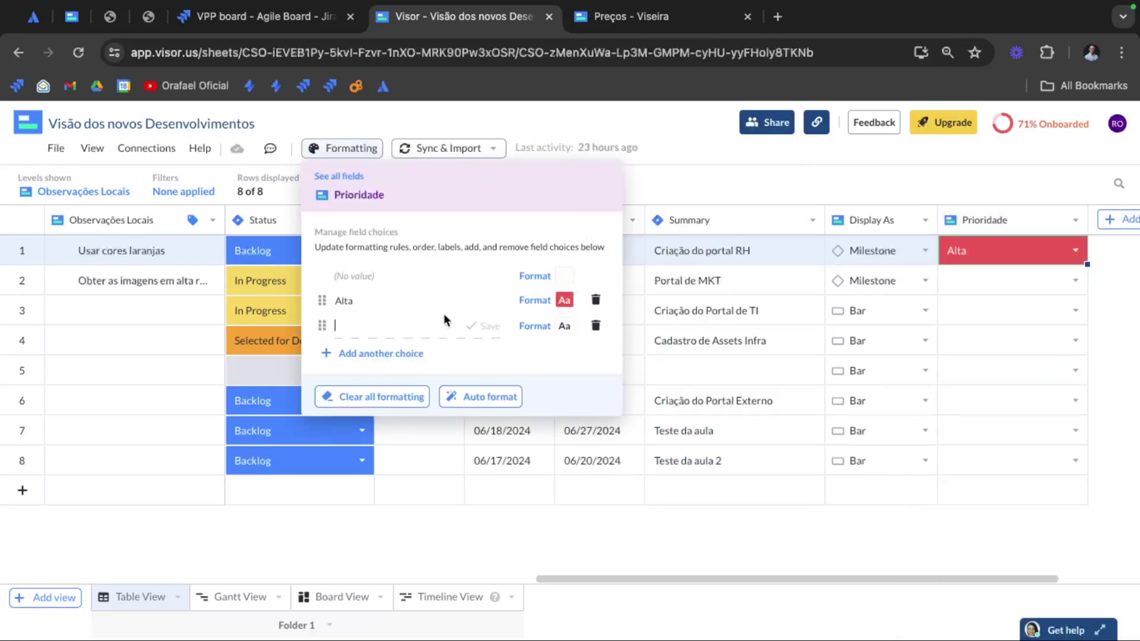
pyautogui.write('Baixo')
pyautogui.press('BackSpace')
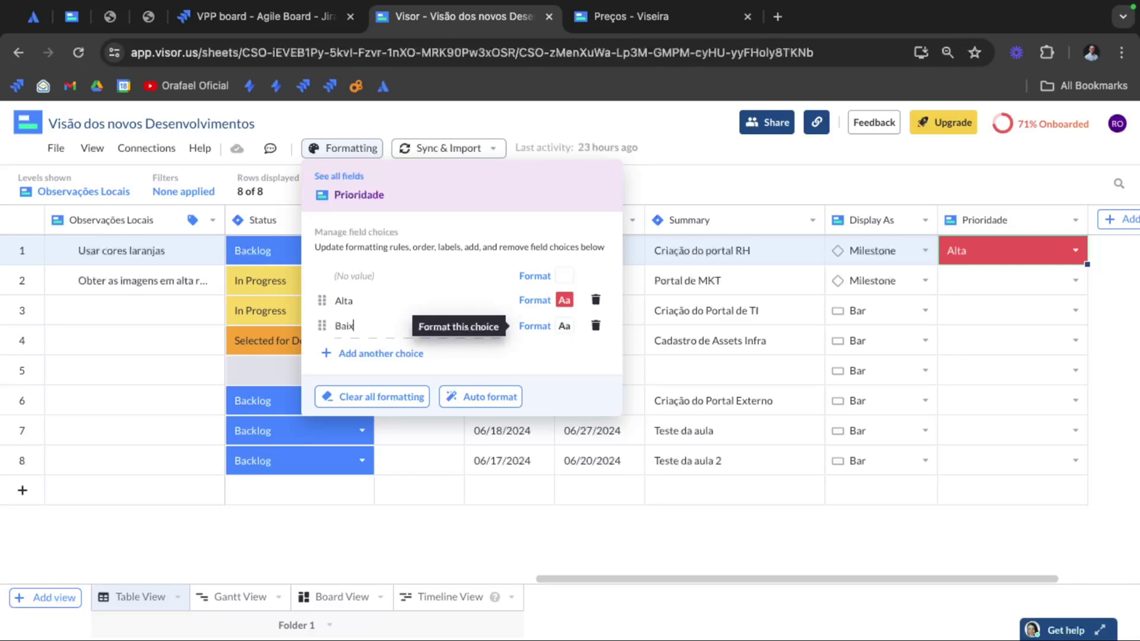
pyautogui.write('a')
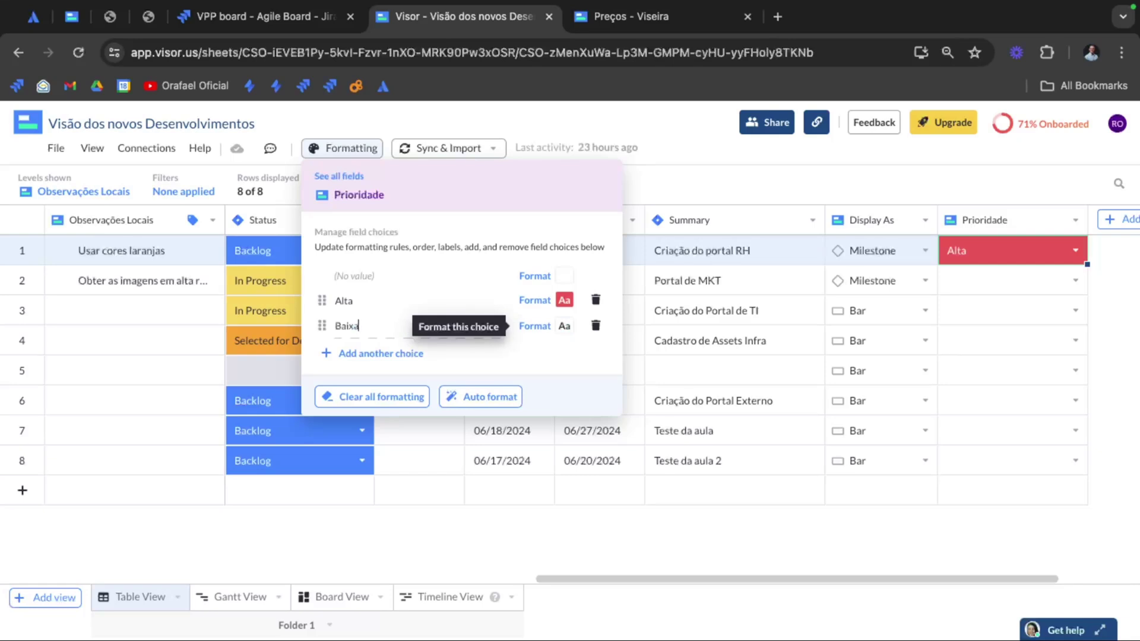
pyautogui.click(564, 328)
pyautogui.click(747, 369)
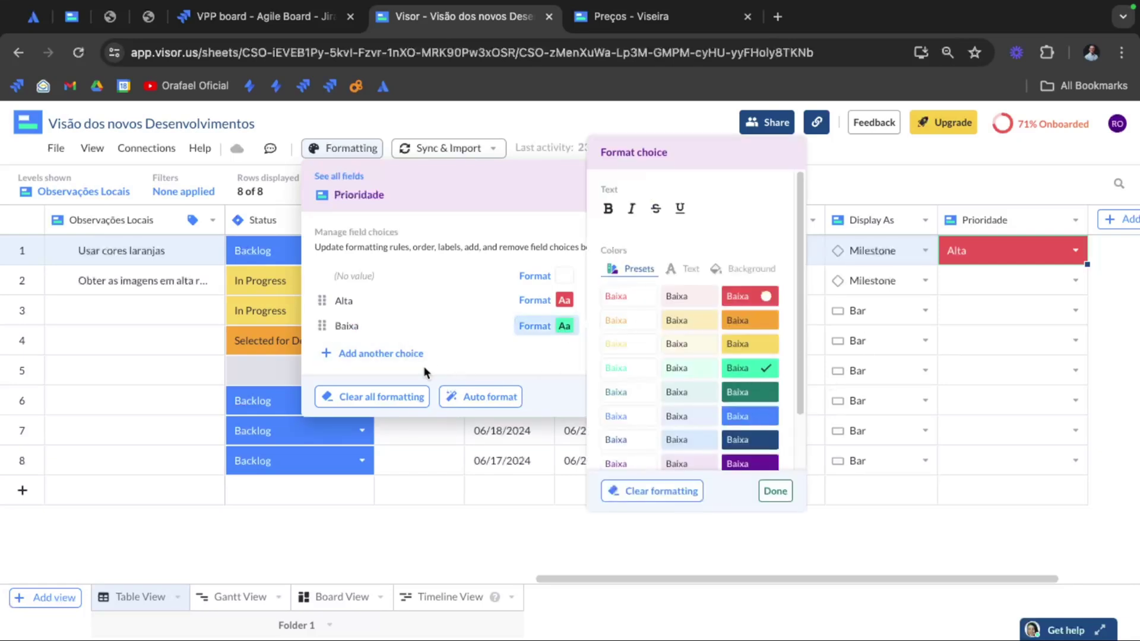
# Close the Prioridade field's formatting and set the Prioridade of the "Portal de MKT" row to Baixa.
pyautogui.click(383, 400)
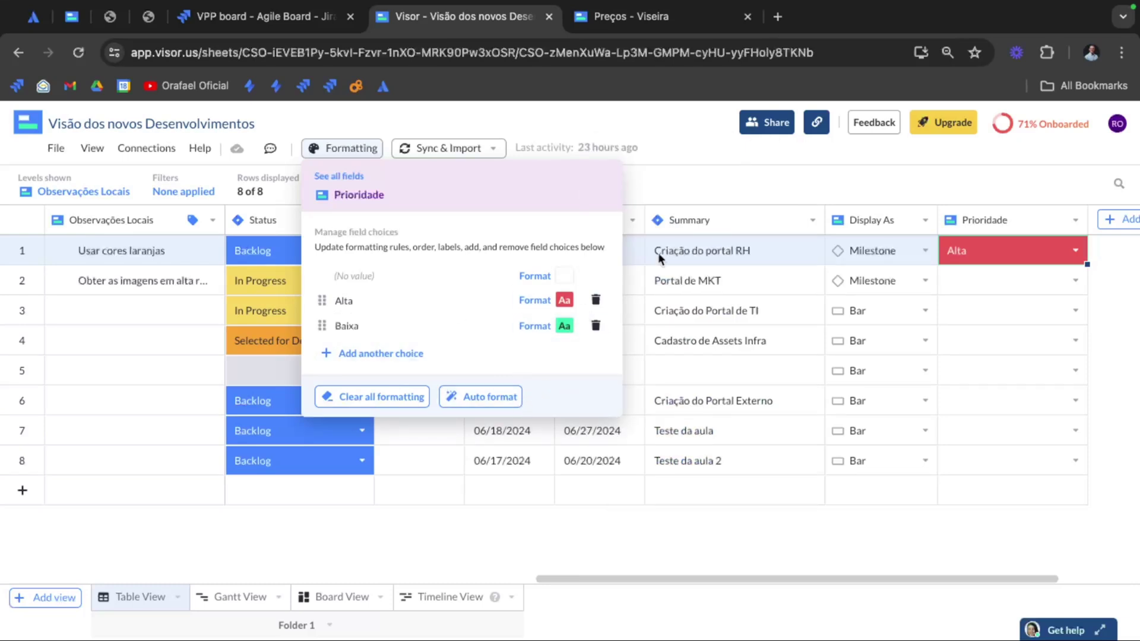
pyautogui.click(699, 190)
pyautogui.click(1005, 293)
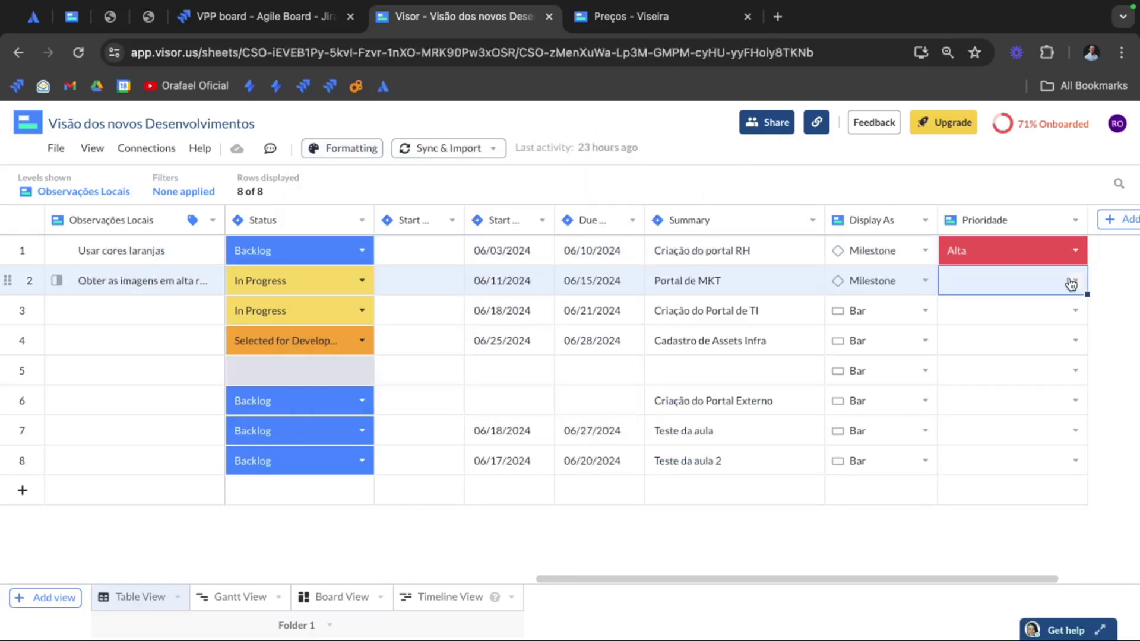
pyautogui.click(1009, 292)
pyautogui.click(975, 389)
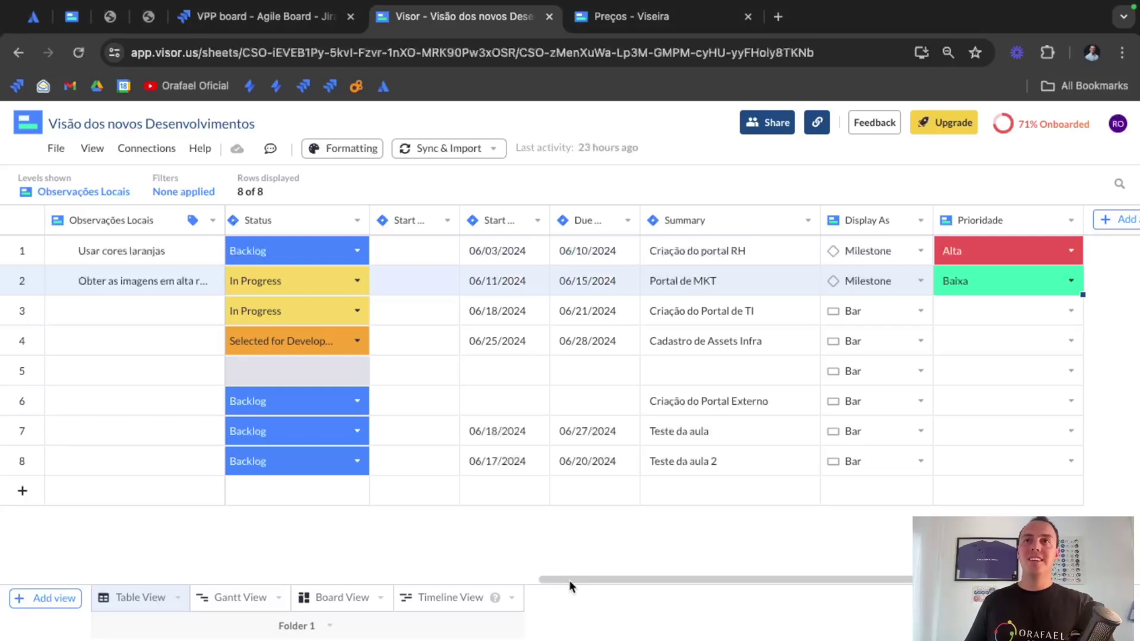
# Review the Summary field's options and the color formatting of the Status field's choices.
pyautogui.moveTo(568, 575); pyautogui.dragTo(535, 575)
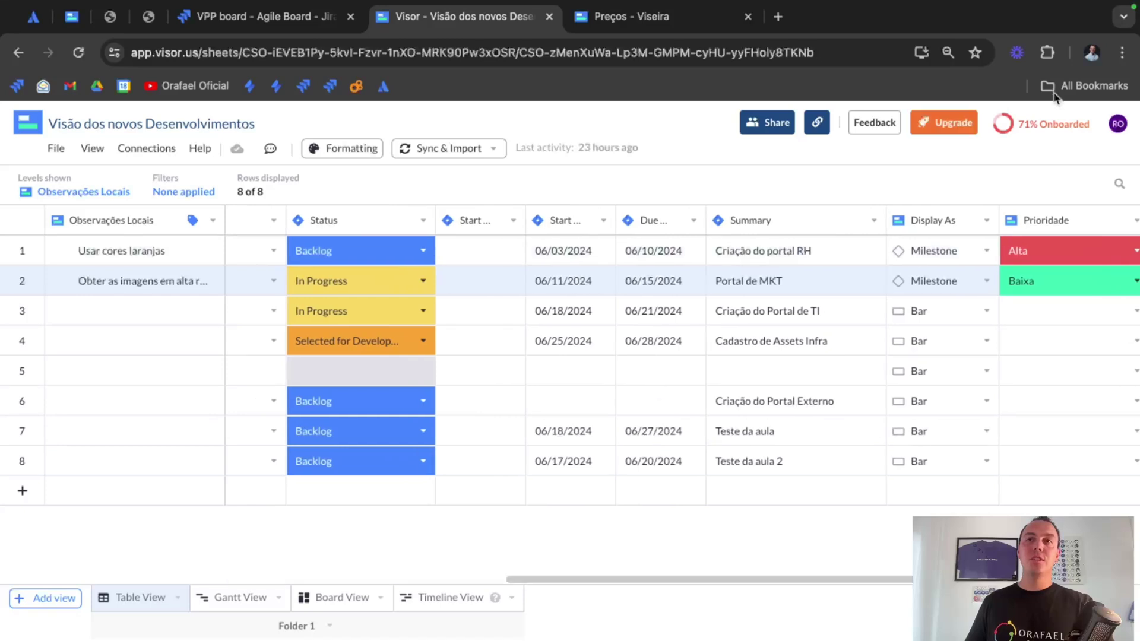
pyautogui.click(873, 220)
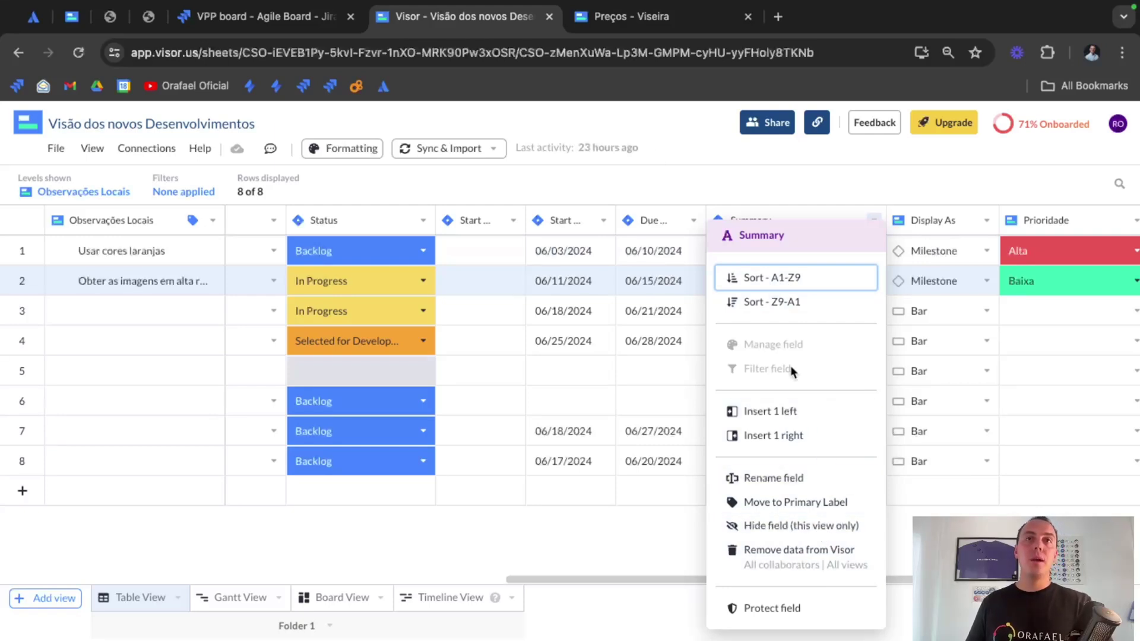
pyautogui.click(647, 182)
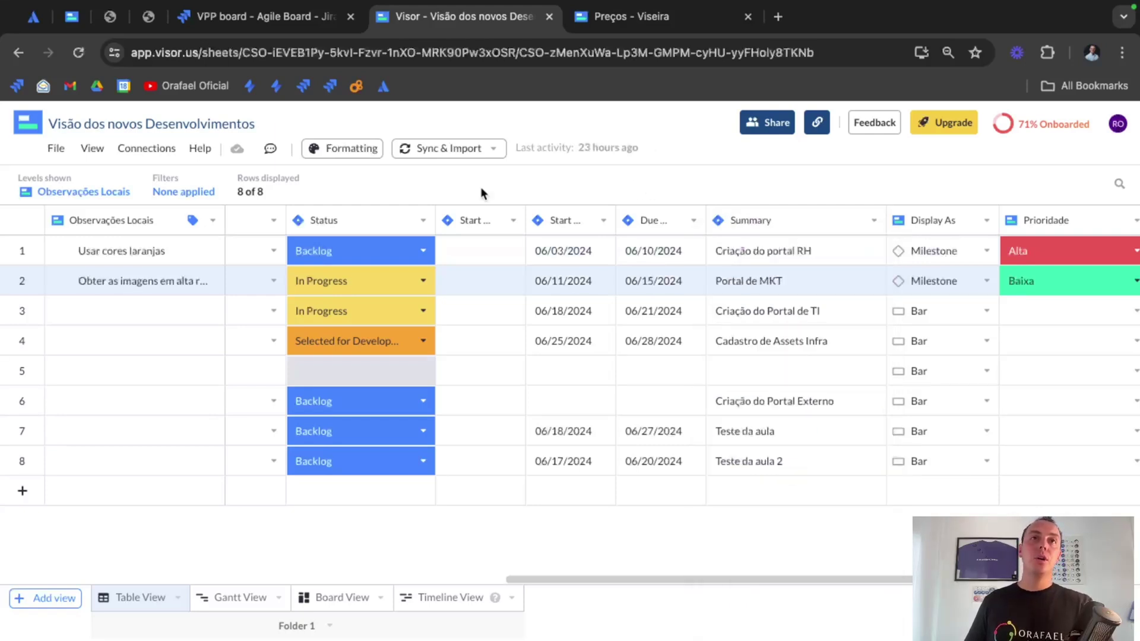
pyautogui.click(422, 220)
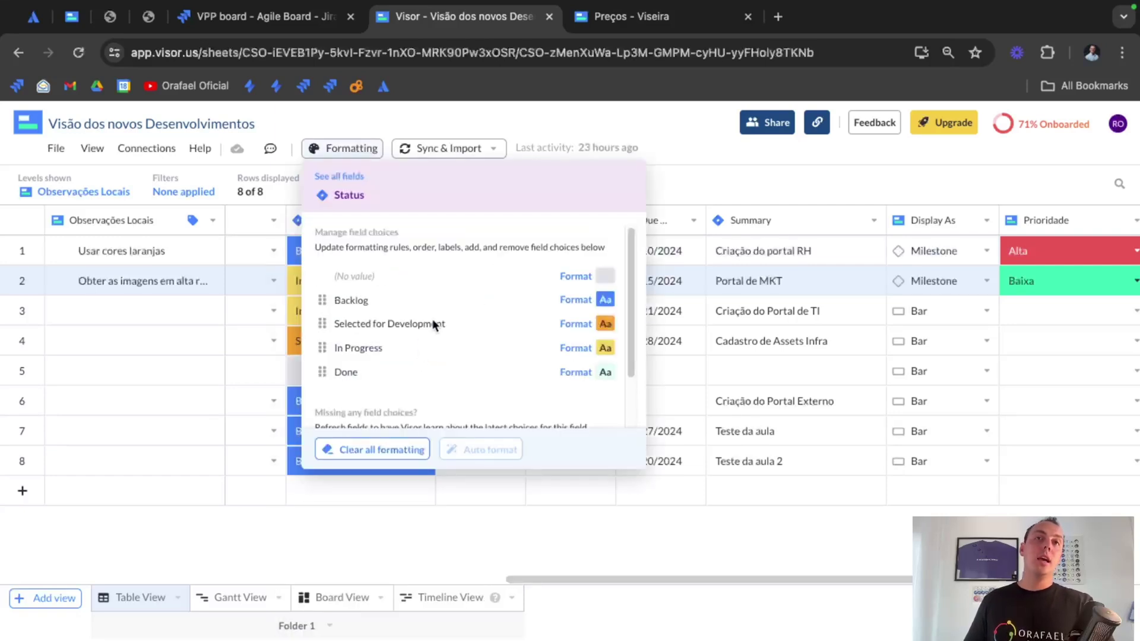
pyautogui.click(605, 374)
pyautogui.click(608, 349)
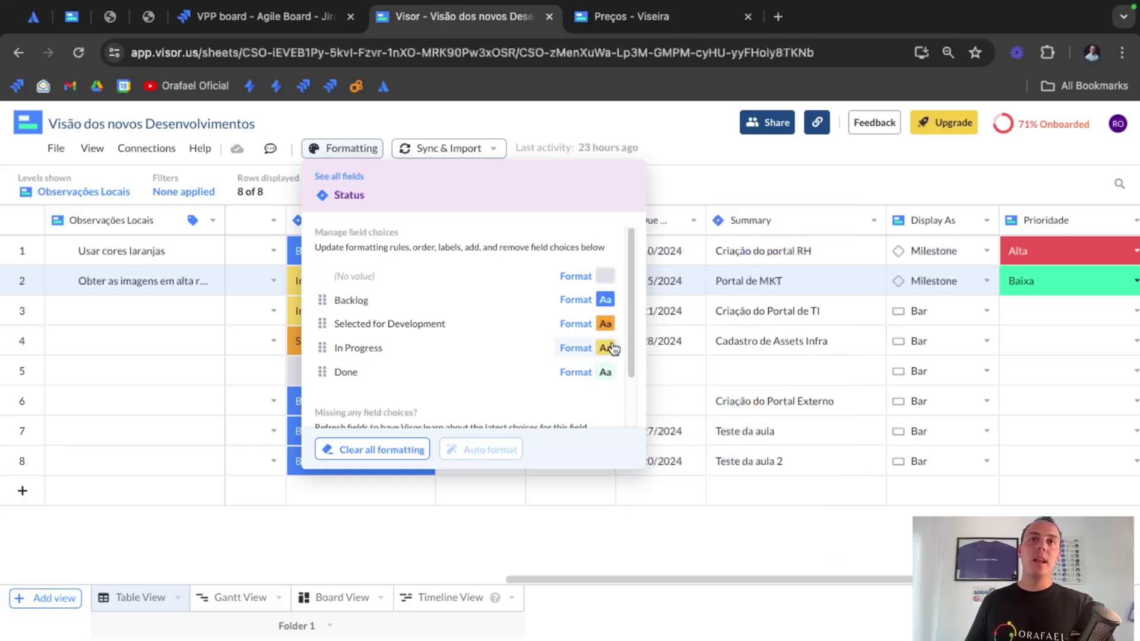
pyautogui.click(612, 349)
pyautogui.click(607, 326)
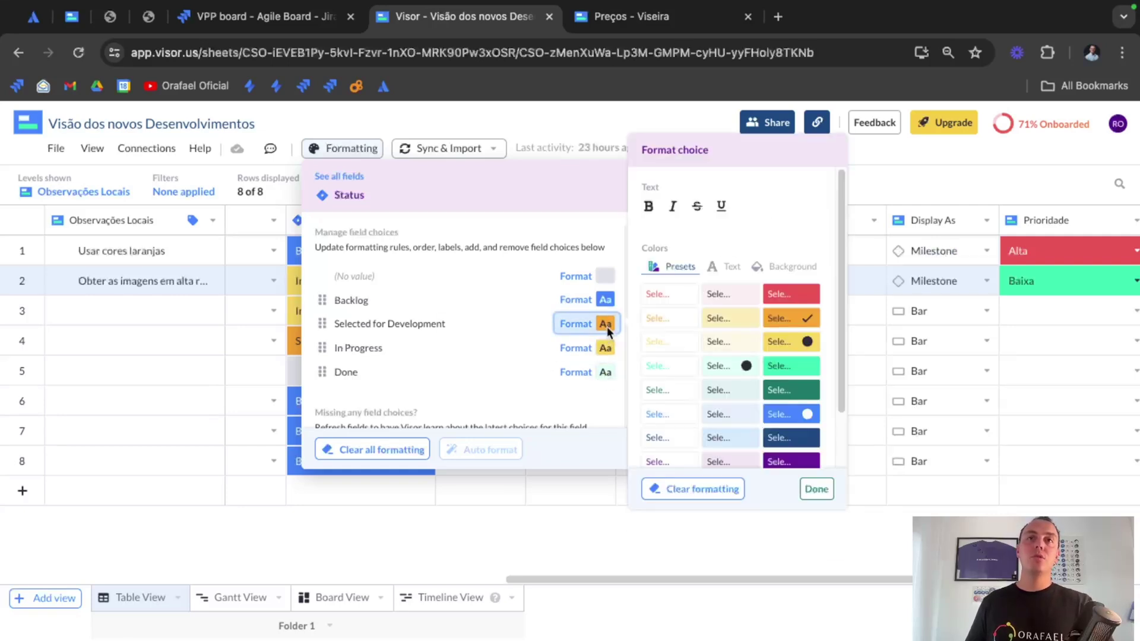
pyautogui.click(607, 326)
pyautogui.click(701, 166)
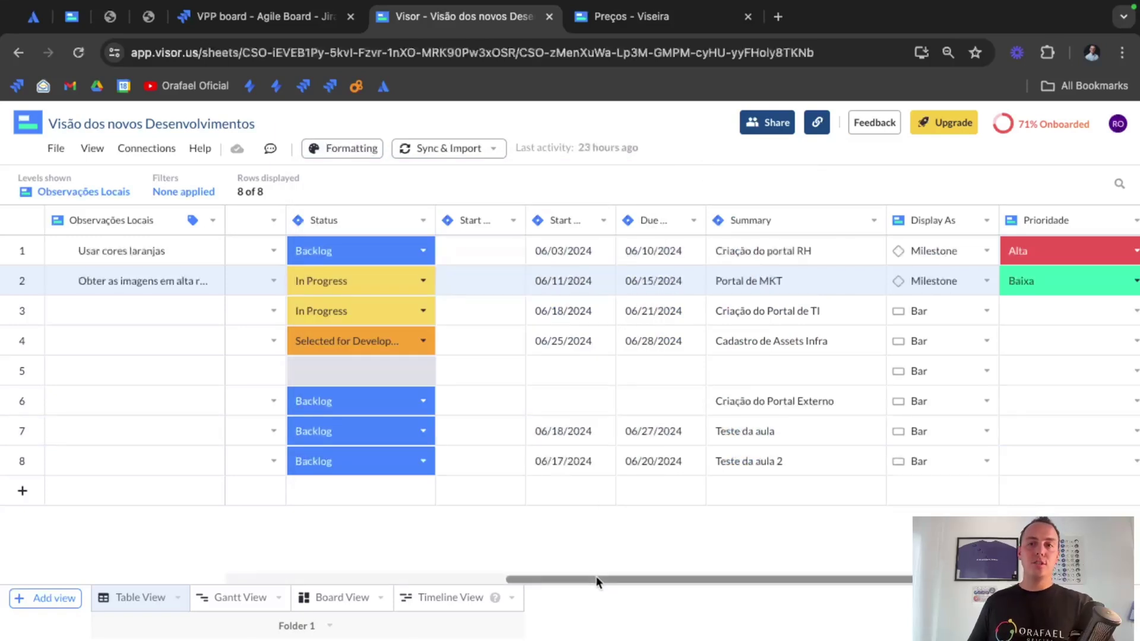
# Sync and import the Jira Connection data to bring the sheet up to date.
pyautogui.moveTo(595, 576); pyautogui.dragTo(313, 579)
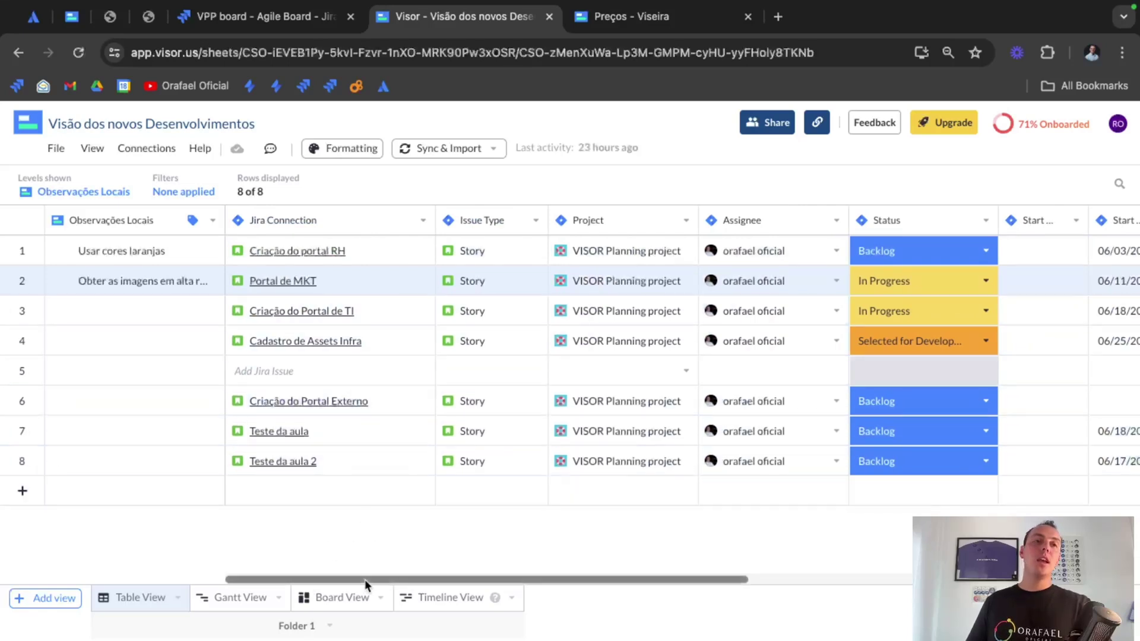
pyautogui.click(495, 149)
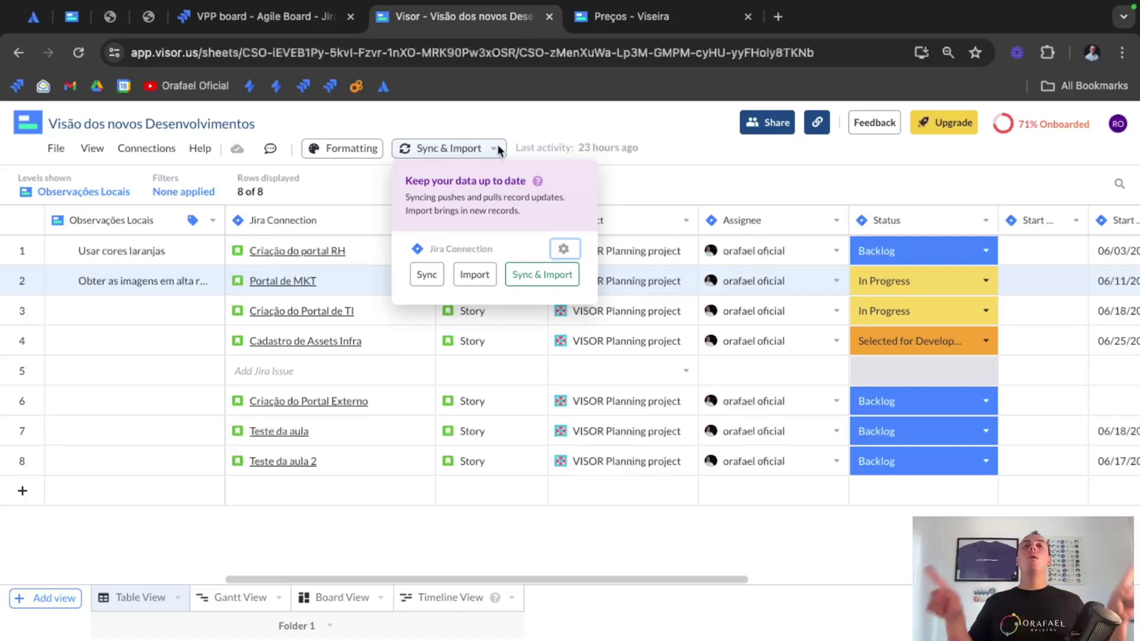
pyautogui.click(542, 284)
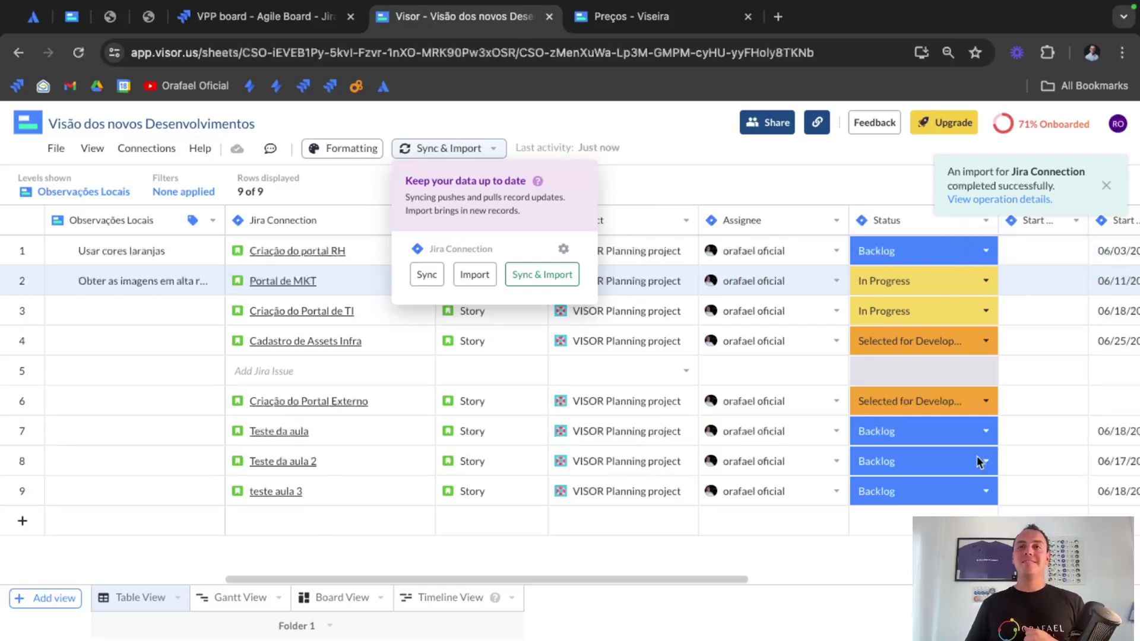
# View the Status choices available for the "teste aula 3" row without changing its value.
pyautogui.click(986, 490)
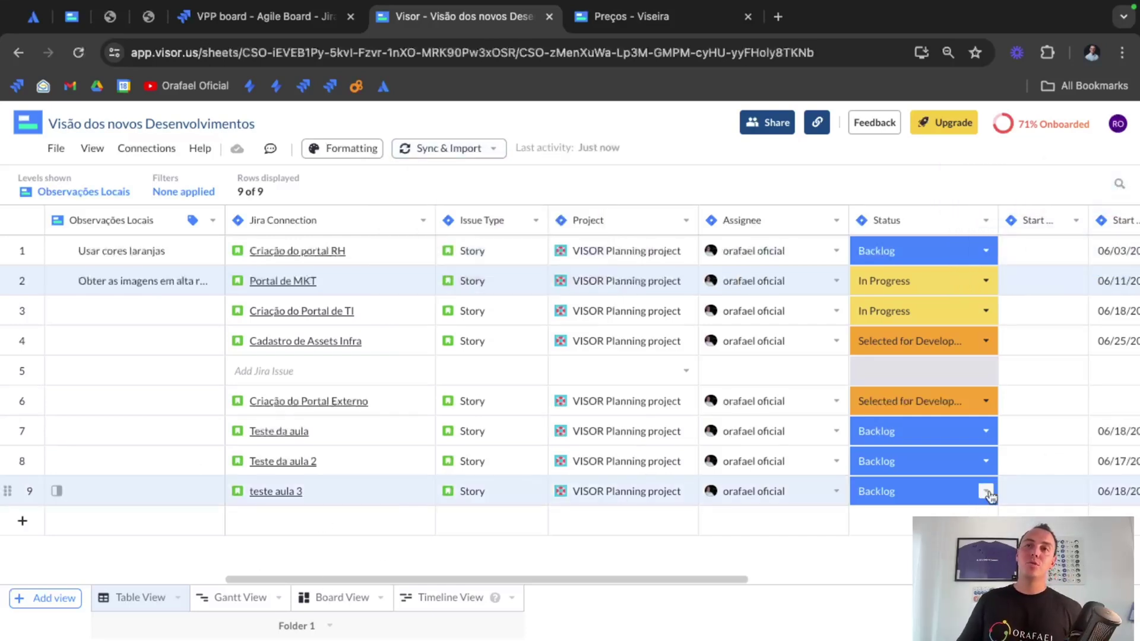
pyautogui.click(986, 491)
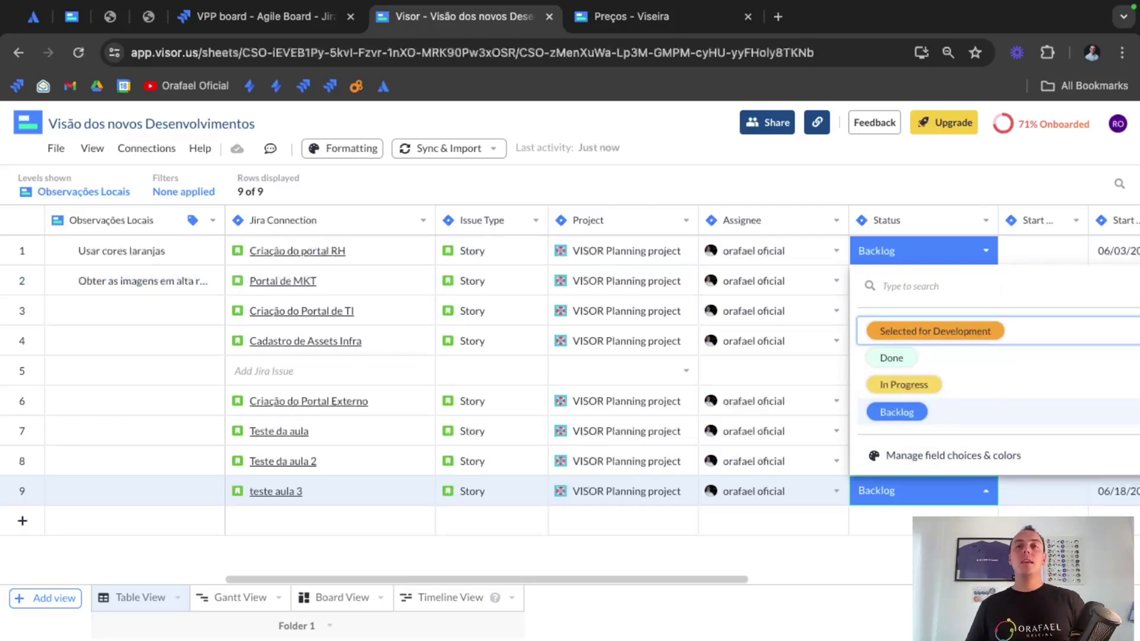
pyautogui.click(985, 557)
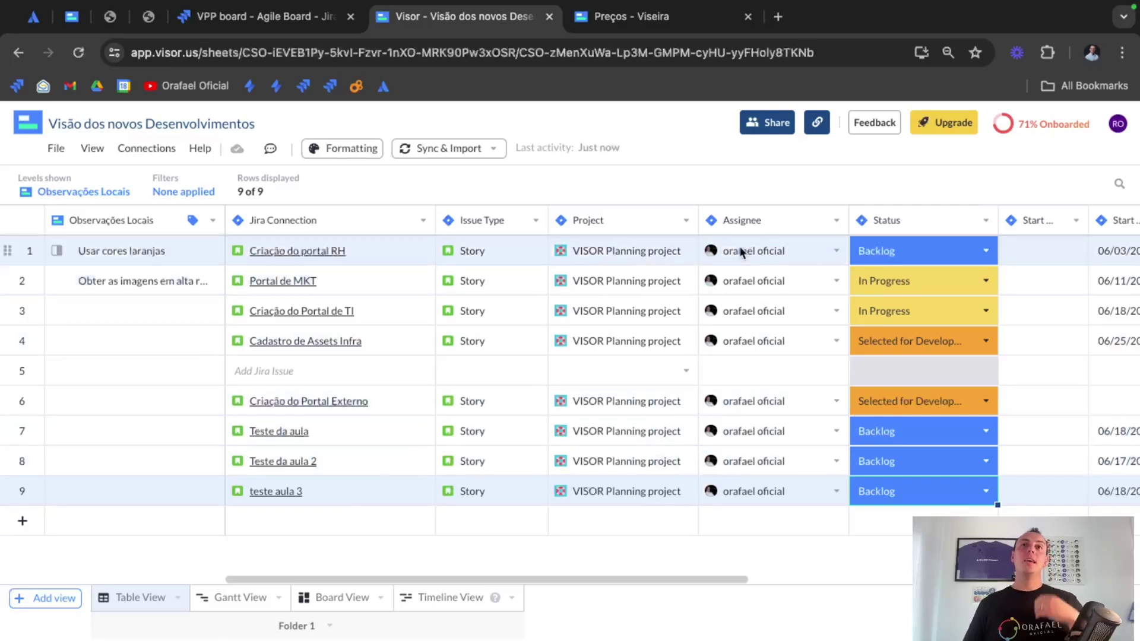
# Look over the workbook's sharing options and the view types offered for a new view, leaving both unchanged.
pyautogui.click(769, 132)
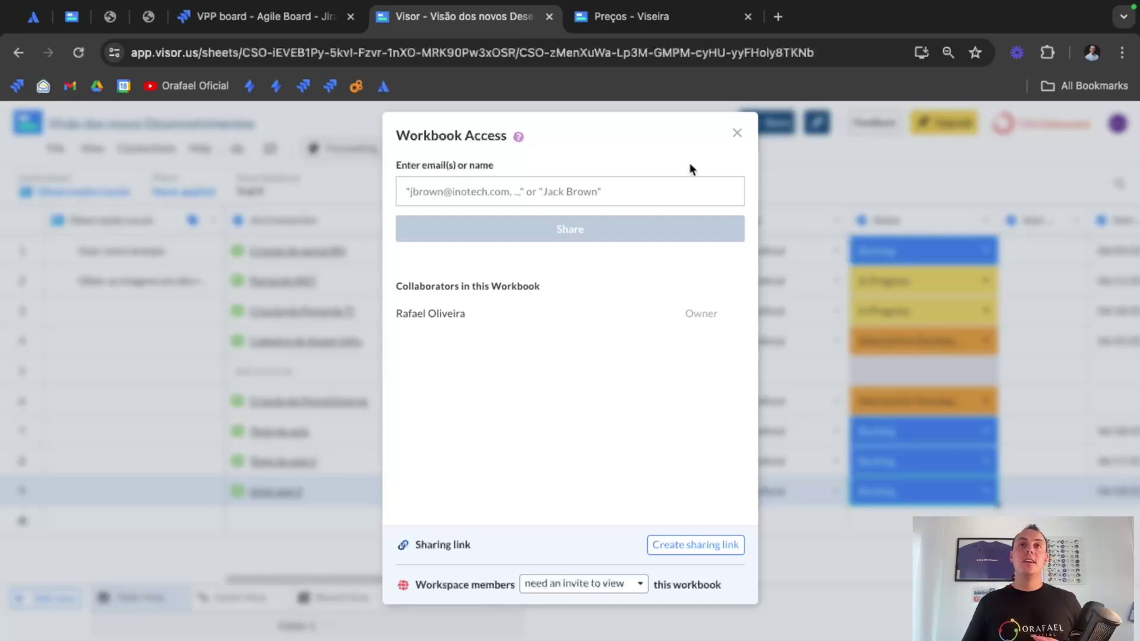
pyautogui.click(737, 133)
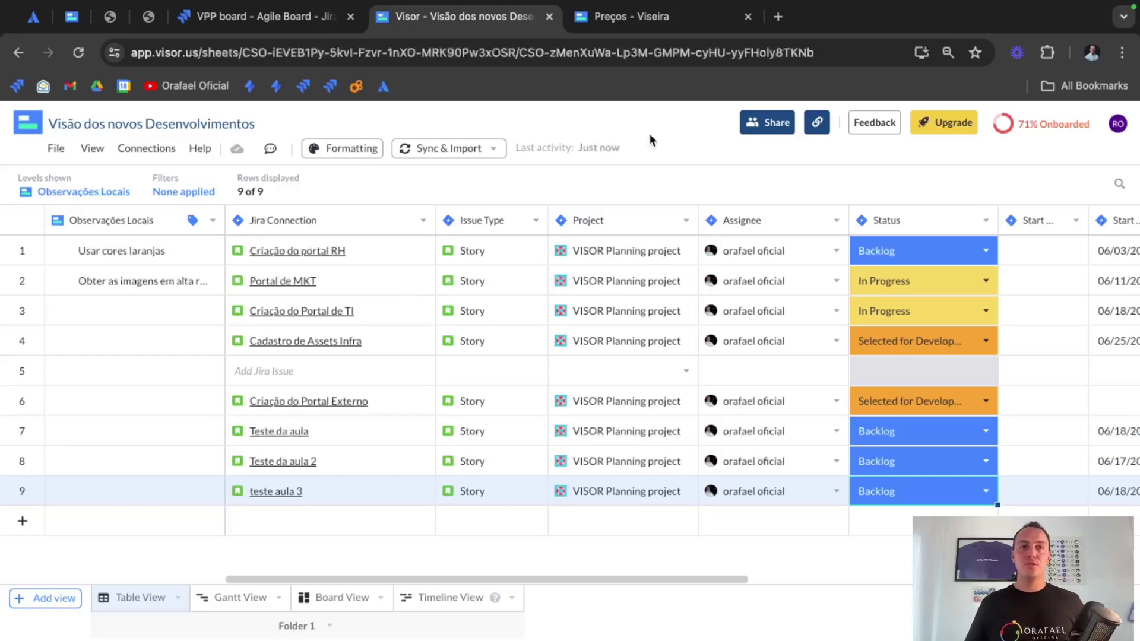
pyautogui.click(62, 598)
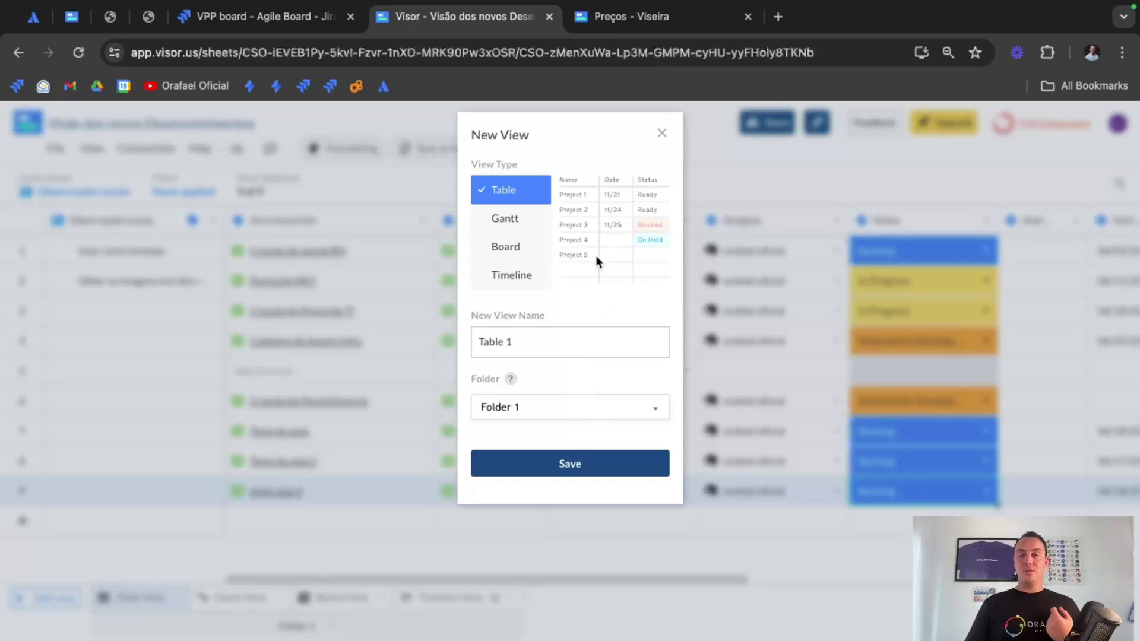
pyautogui.click(661, 134)
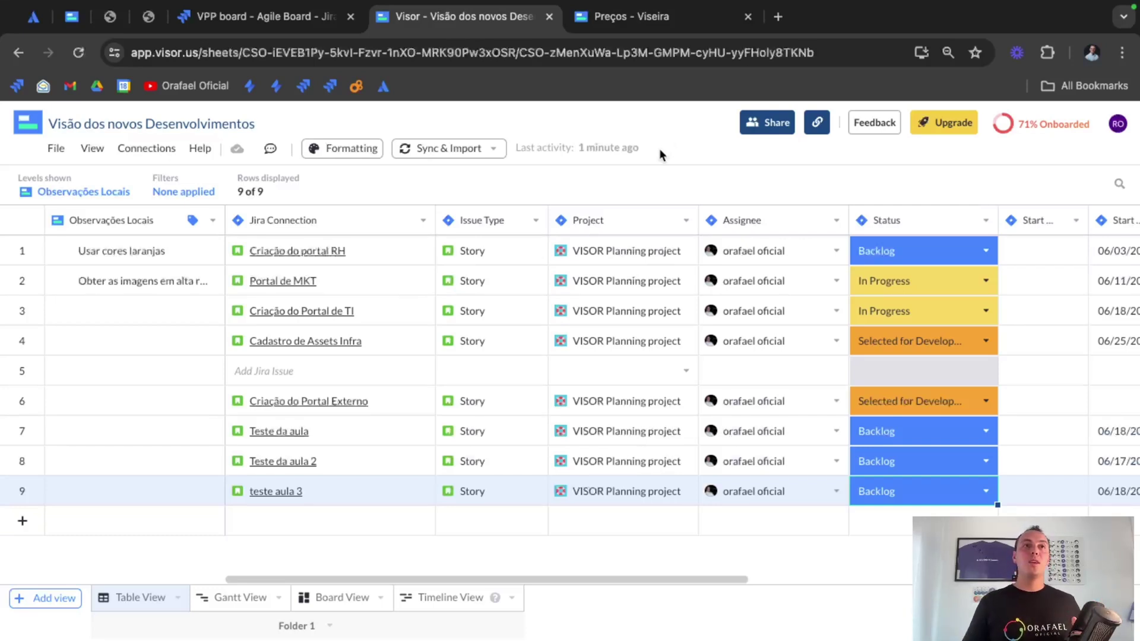
# Browse the supported and upcoming app integrations that can be added as connections to the workbook.
pyautogui.click(146, 149)
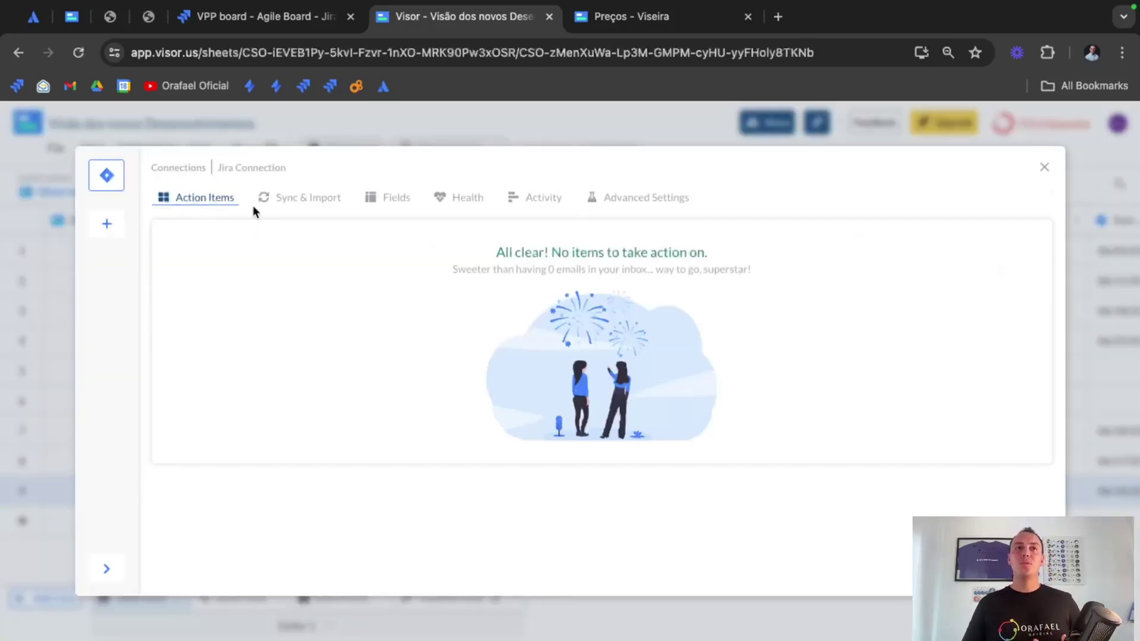
pyautogui.click(108, 224)
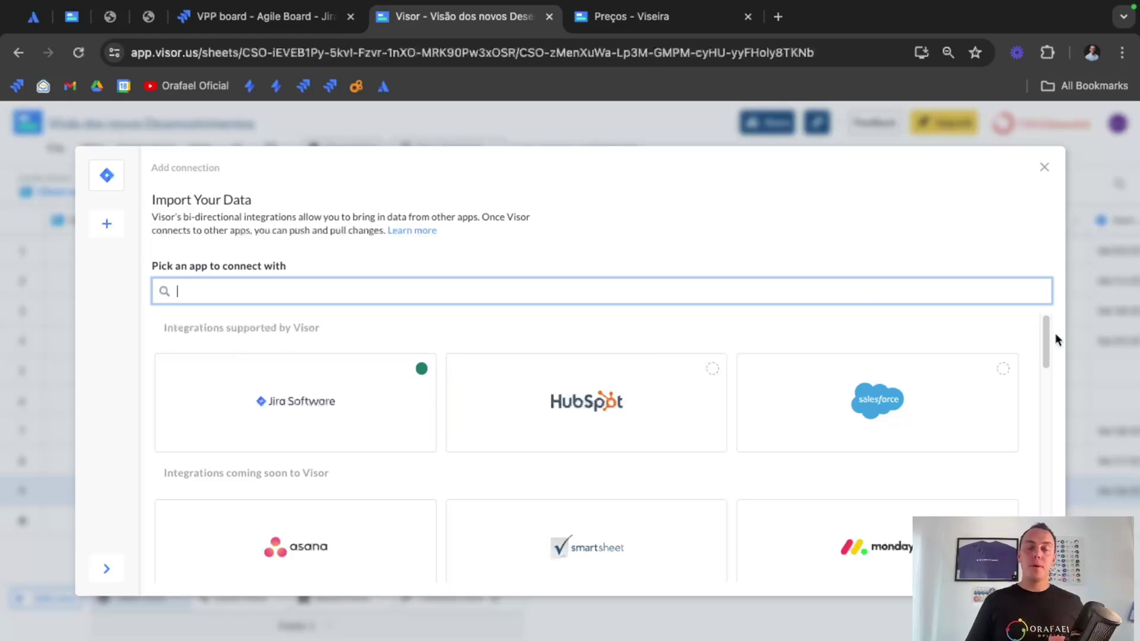
pyautogui.moveTo(1047, 336); pyautogui.dragTo(1041, 373)
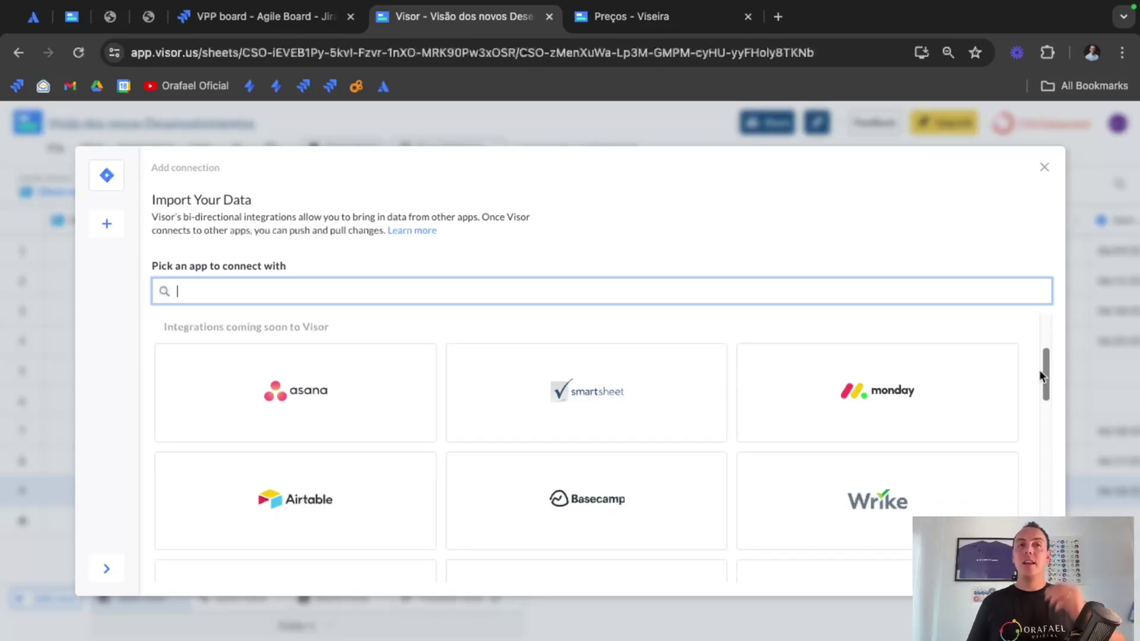
pyautogui.moveTo(1039, 369); pyautogui.dragTo(1043, 330)
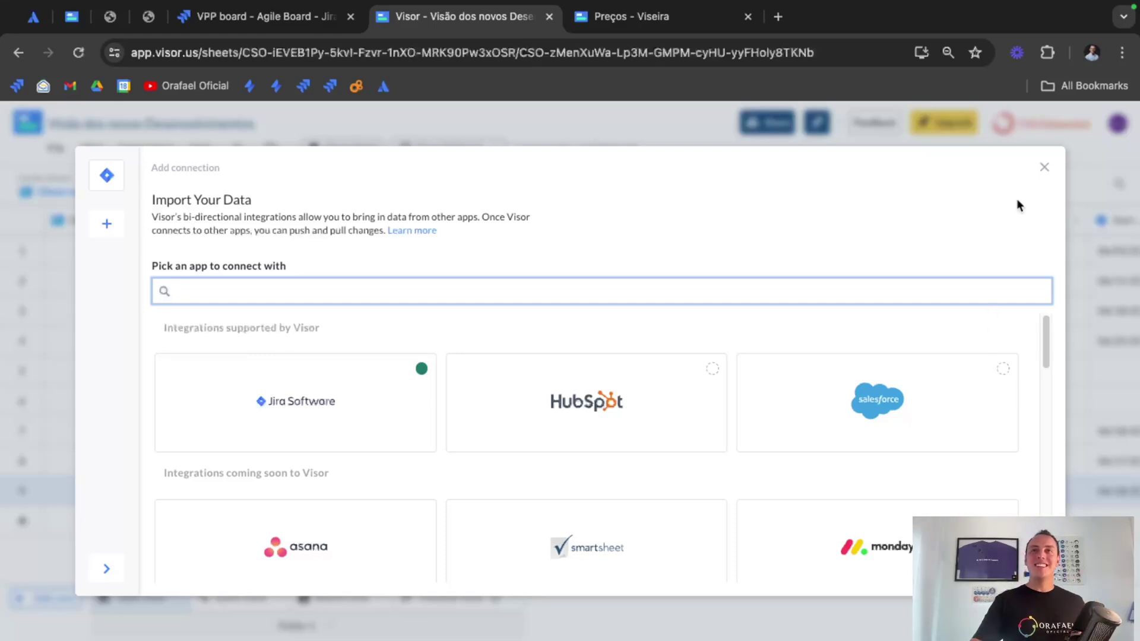
pyautogui.click(1044, 168)
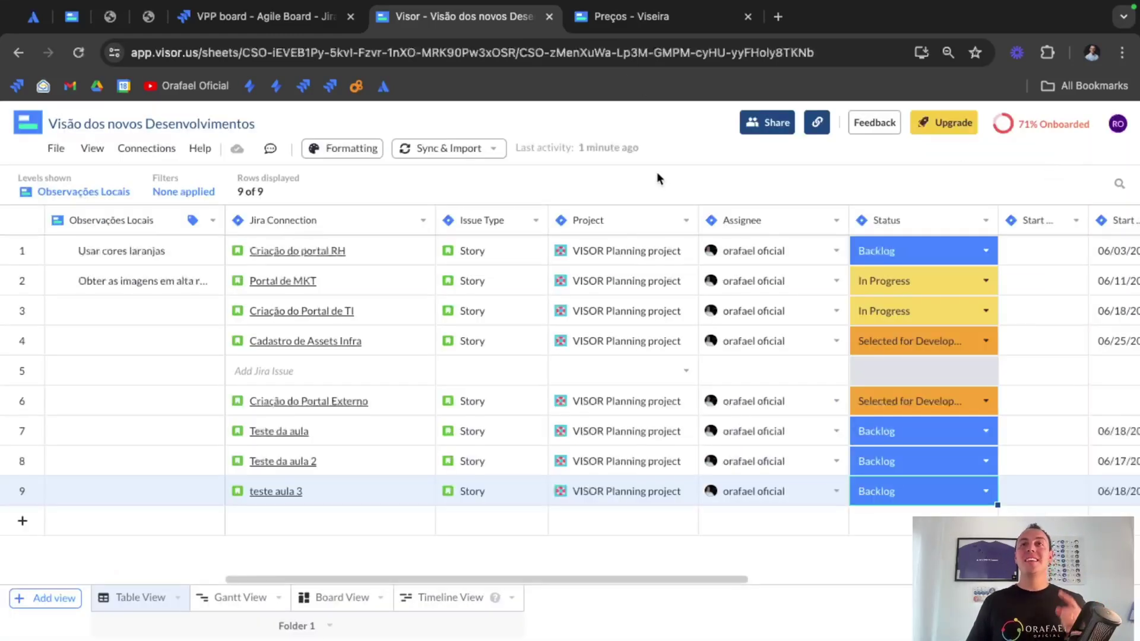
# Switch to the Visor pricing page and compare the features included in the Livre, Pró and Final plans.
pyautogui.click(613, 26)
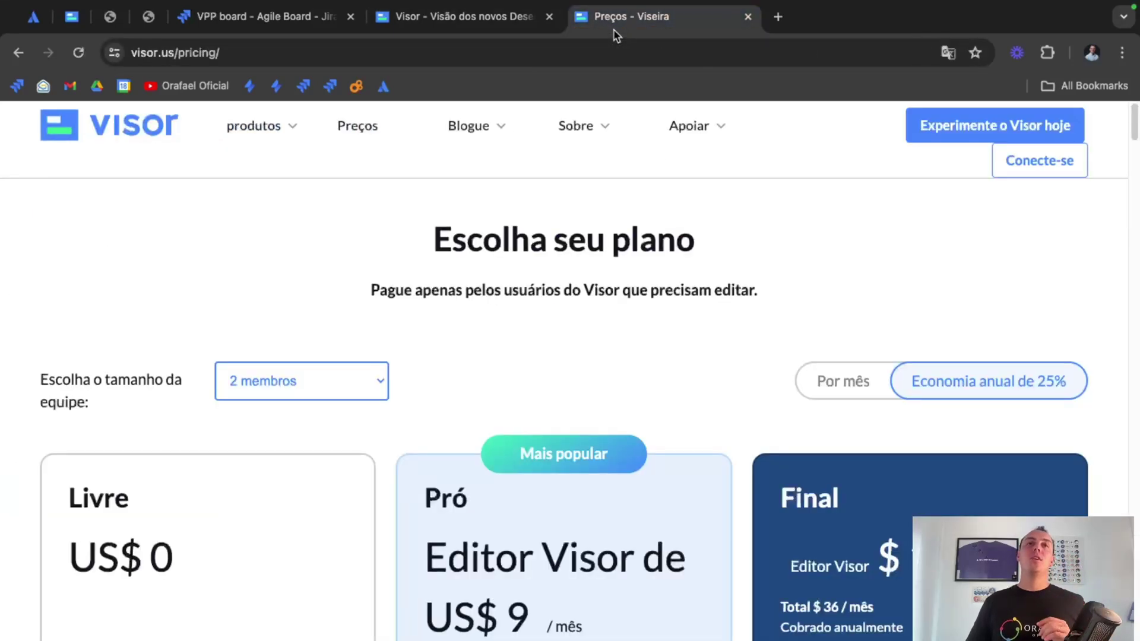
pyautogui.scroll(-8, 714, 334)
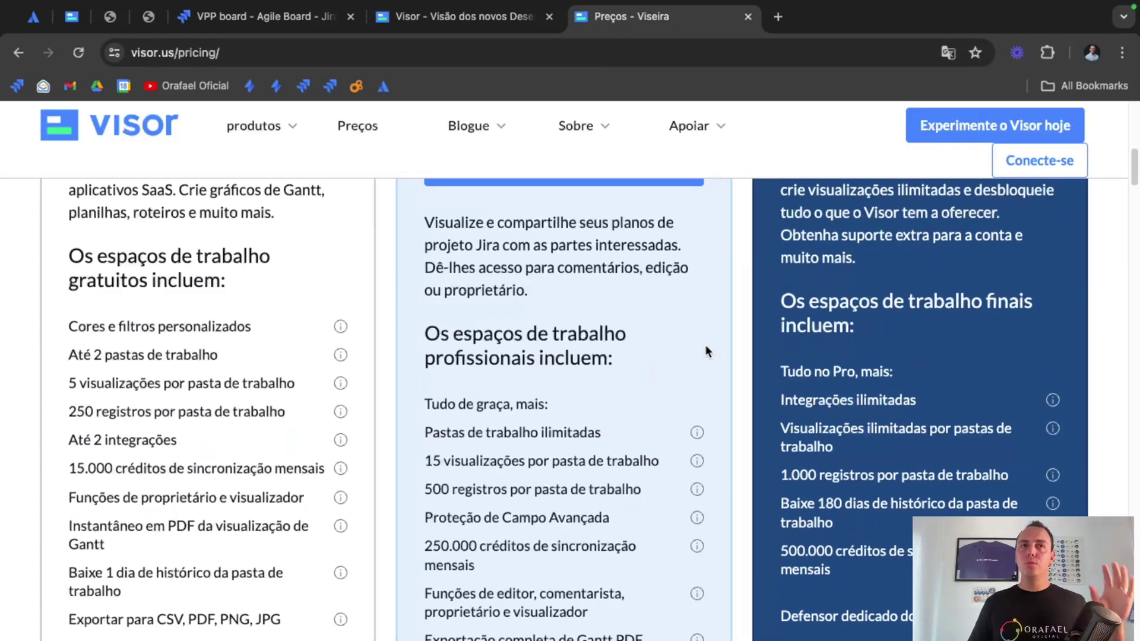
pyautogui.scroll(-1, 699, 343)
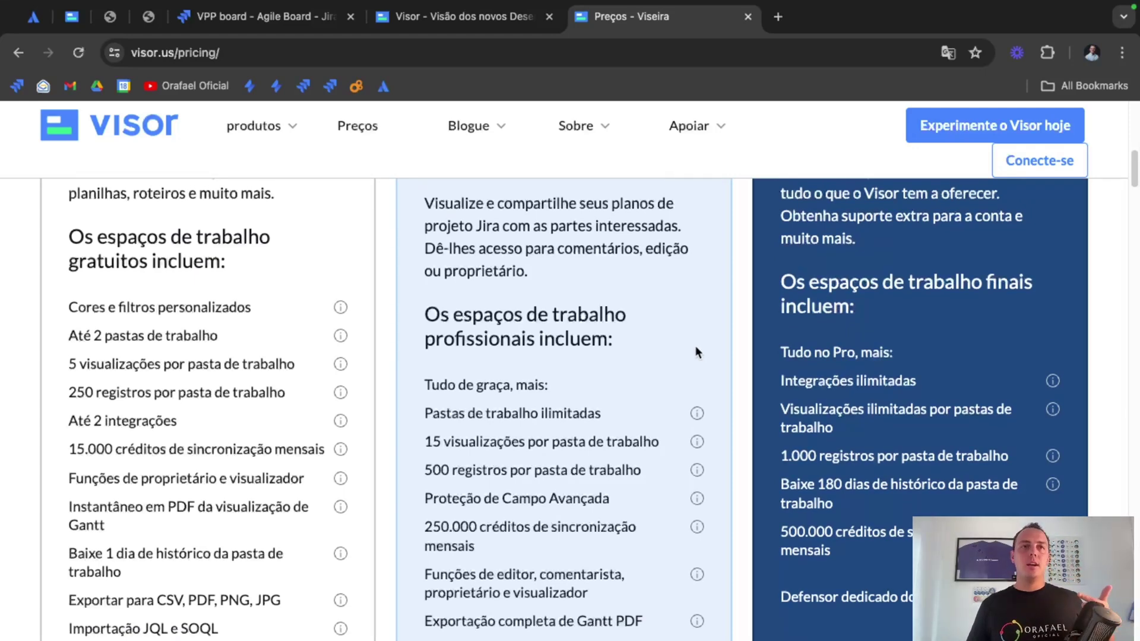
pyautogui.scroll(-3, 694, 351)
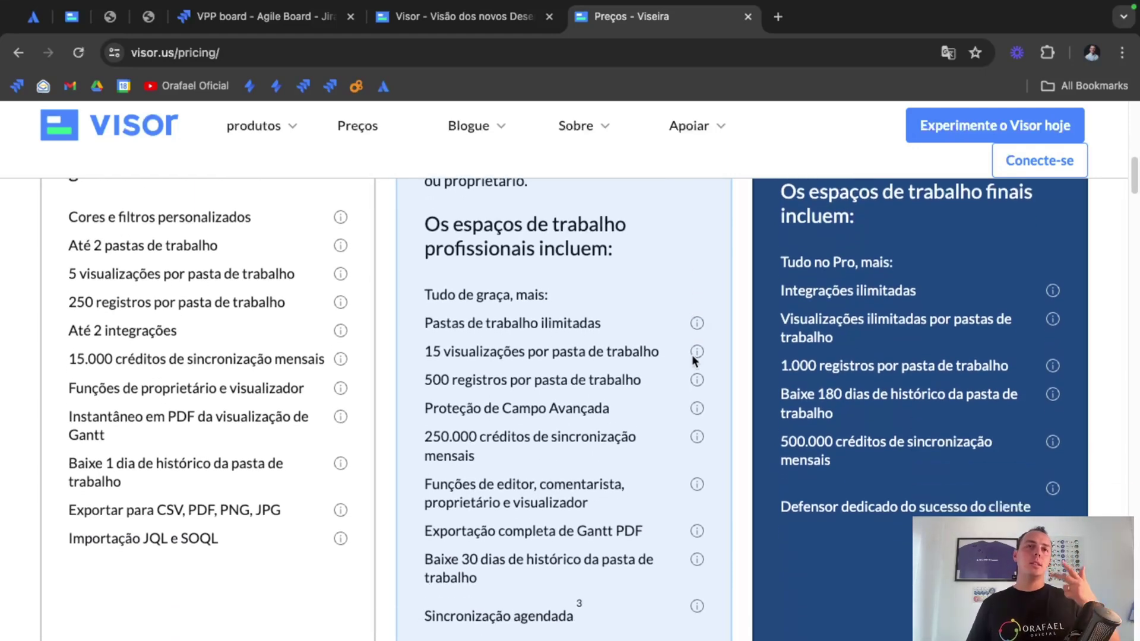
pyautogui.moveTo(693, 357)
pyautogui.scroll(1, 682, 361)
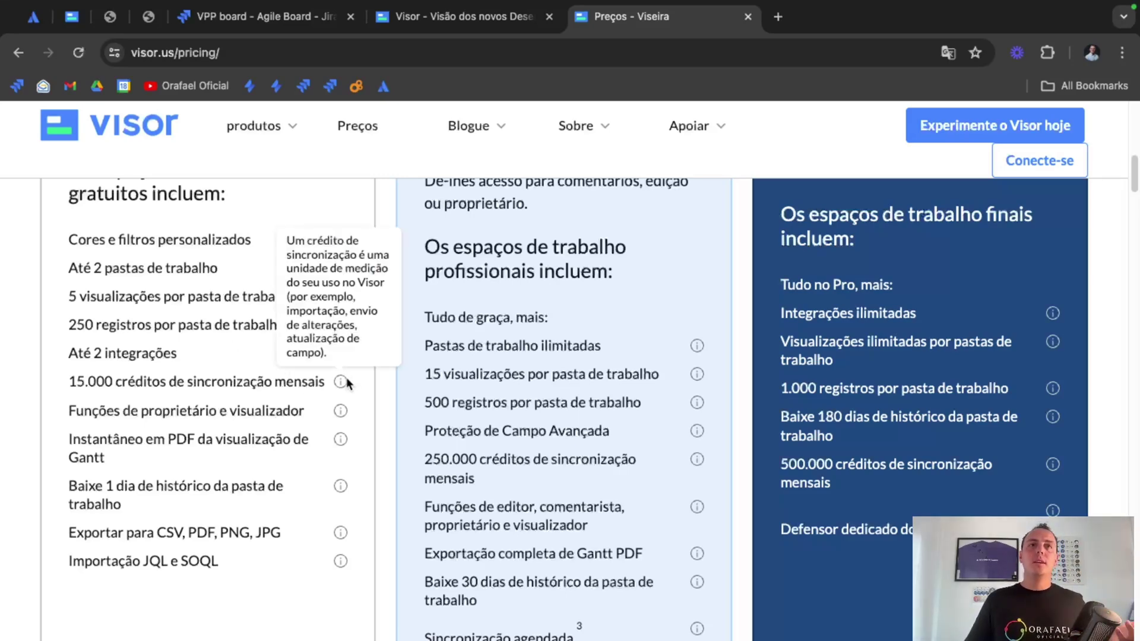
pyautogui.scroll(1, 385, 421)
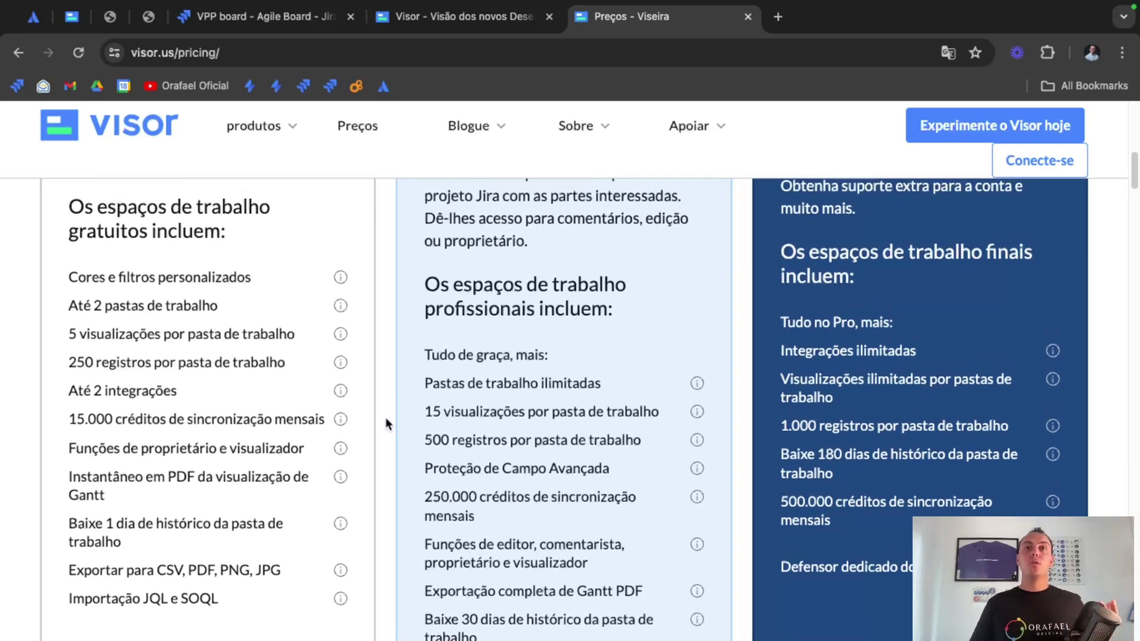
pyautogui.scroll(2, 384, 417)
pyautogui.scroll(-5, 383, 419)
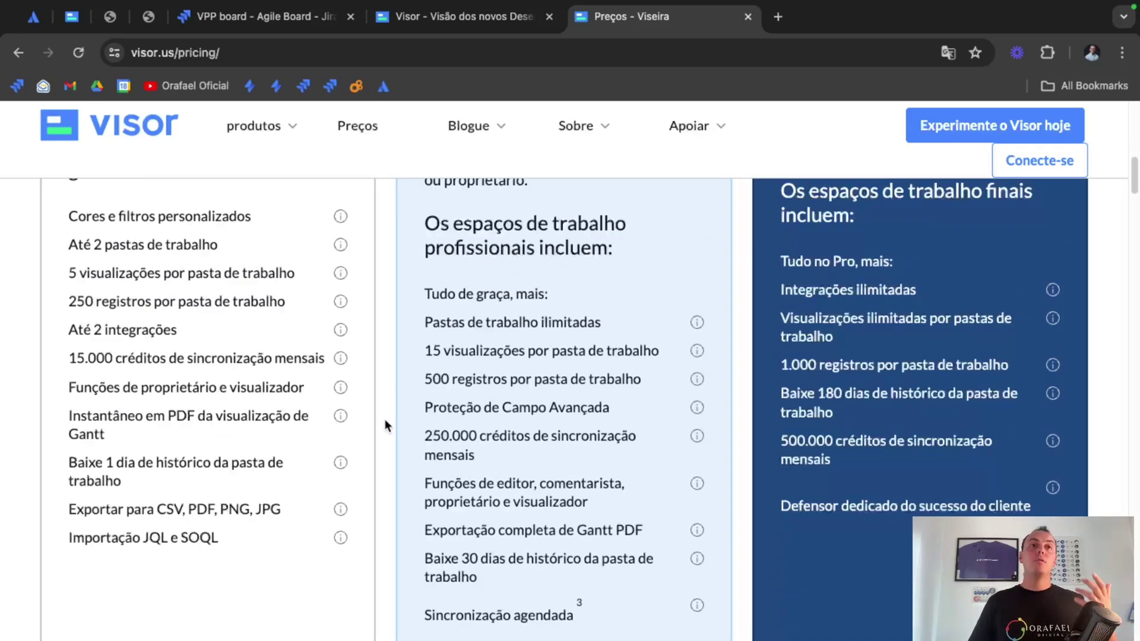
# Examine the project management fundamentals in the plan comparison table, review the plan prices, and return to the Visor sheet.
pyautogui.scroll(-10, 386, 420)
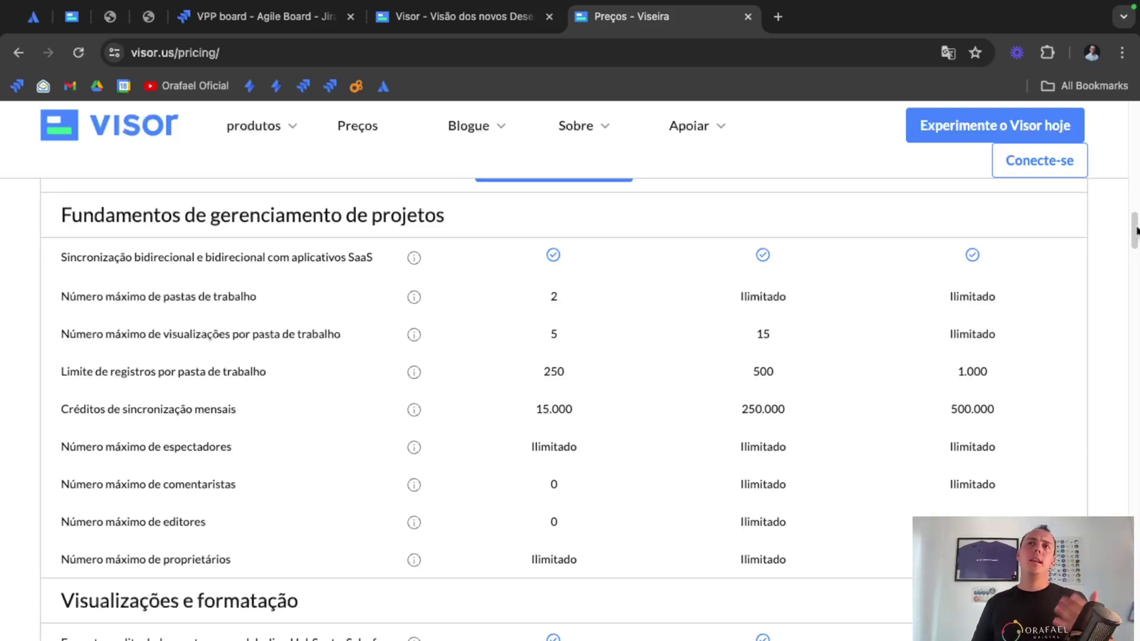
pyautogui.scroll(-1, 1135, 230)
pyautogui.scroll(2, 1136, 230)
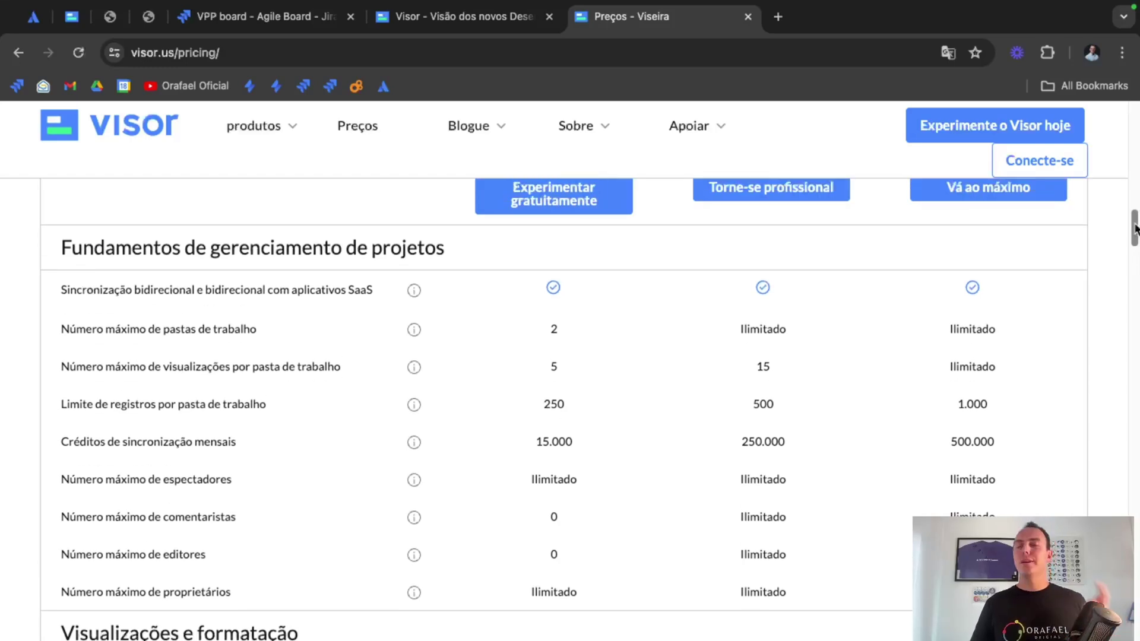
pyautogui.moveTo(1135, 231); pyautogui.dragTo(1123, 142)
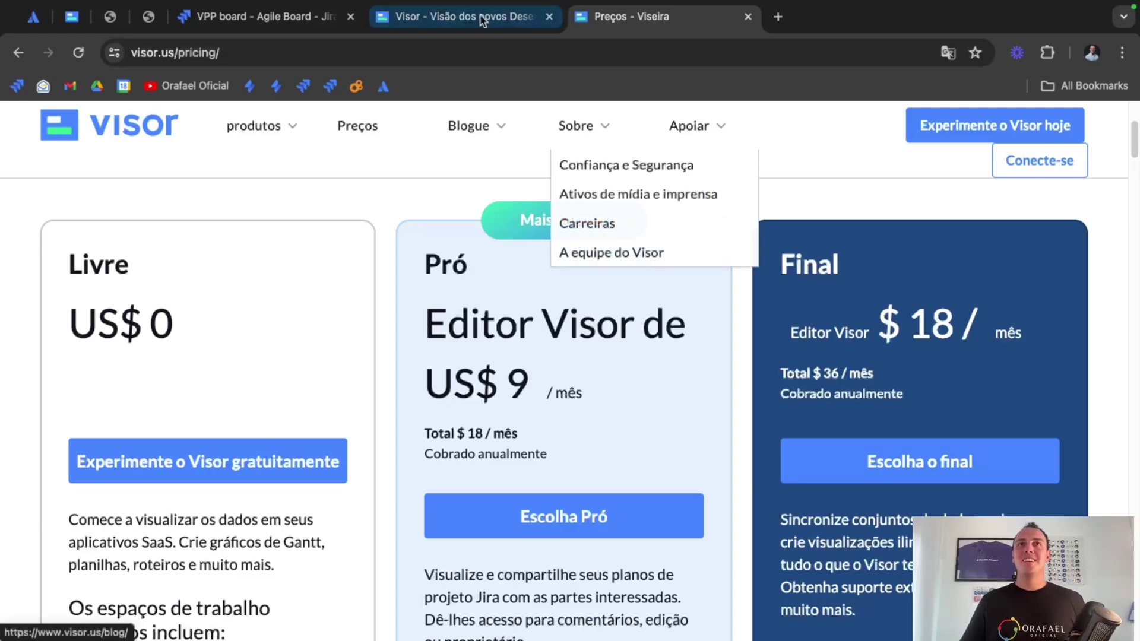
pyautogui.click(457, 16)
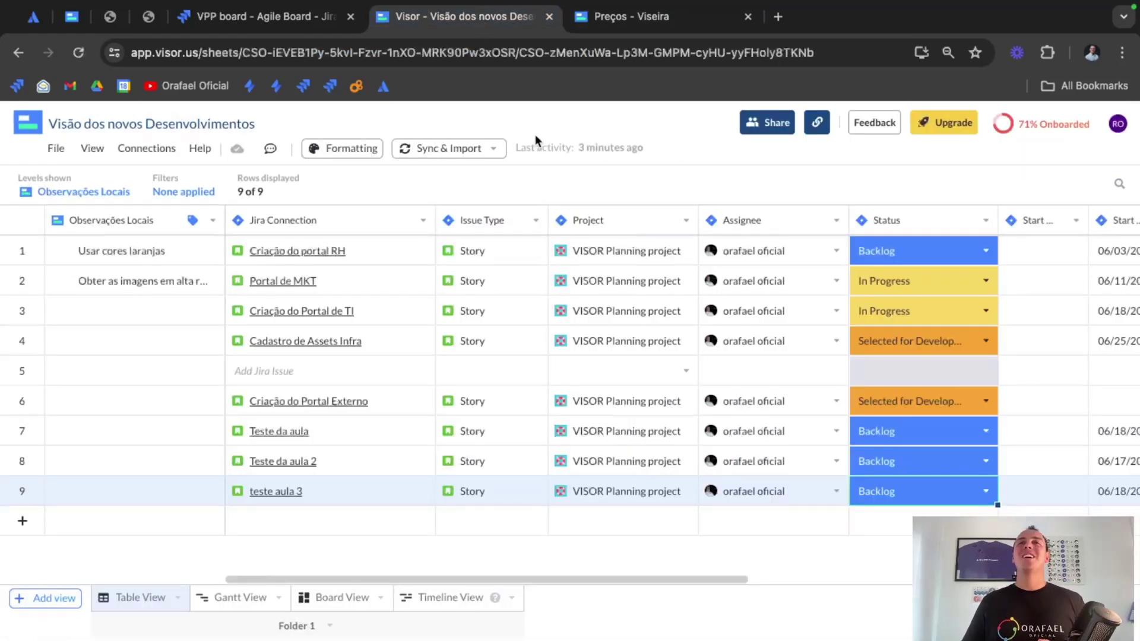